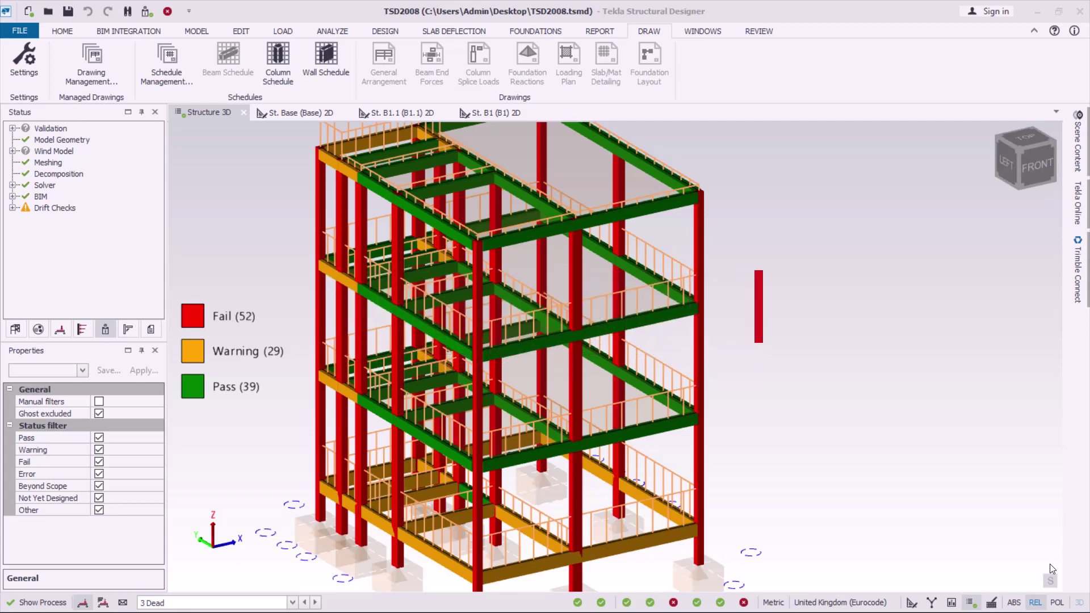
Step: Change the displayed load case from 3 Dead to none
{"action": "scroll", "coordinate": [469, 298], "scroll_direction": "up", "scroll_amount": 4}
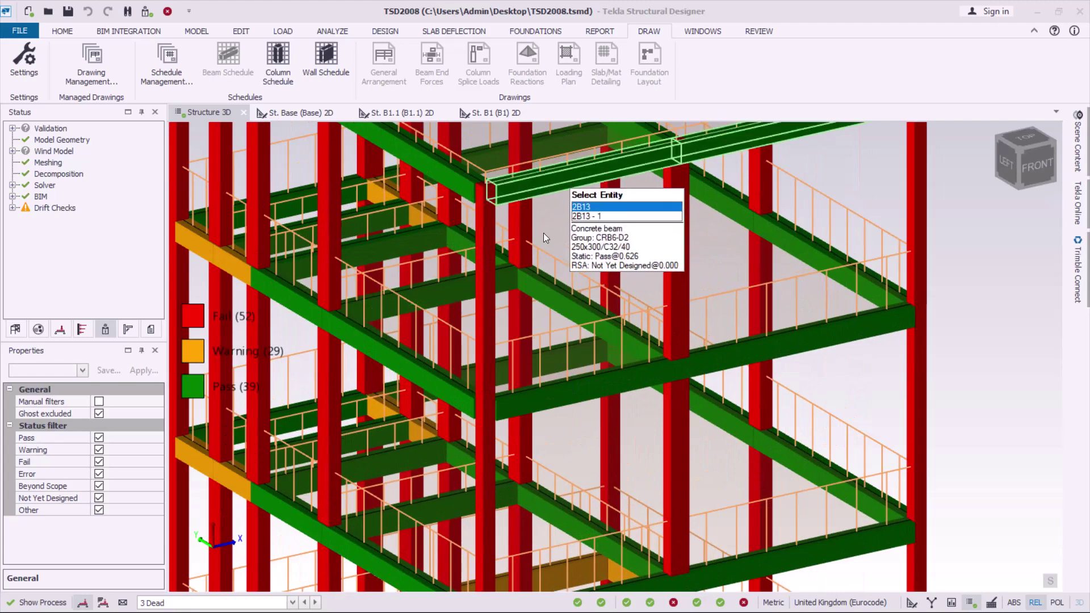
{"action": "scroll", "coordinate": [543, 233], "scroll_direction": "down", "scroll_amount": 4}
{"action": "mouse_move", "coordinate": [475, 265]}
{"action": "scroll", "coordinate": [390, 520], "scroll_direction": "up", "scroll_amount": 5}
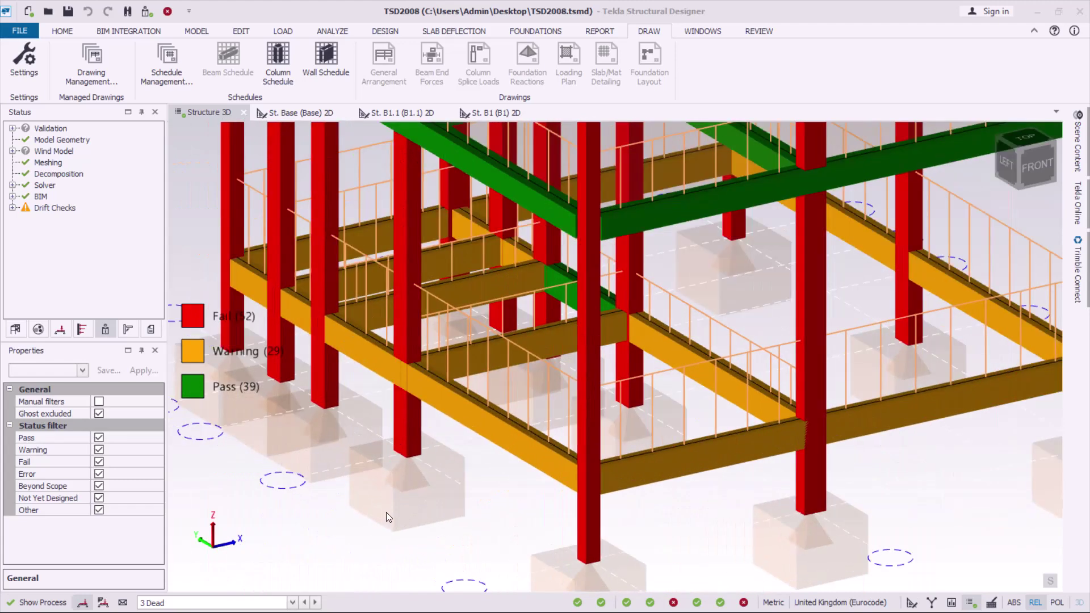
{"action": "scroll", "coordinate": [417, 500], "scroll_direction": "down", "scroll_amount": 6}
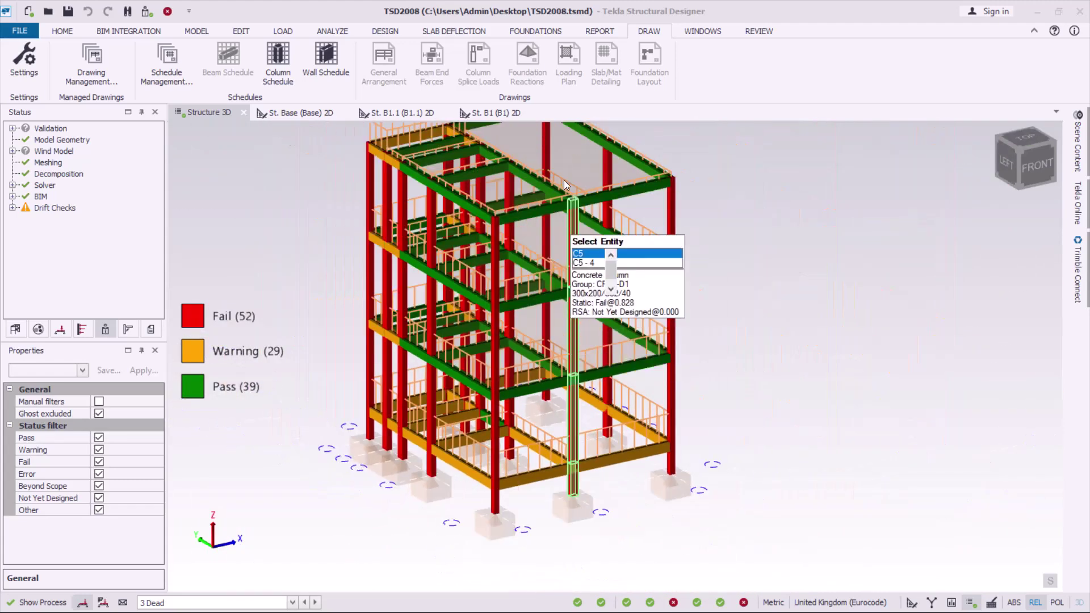
{"action": "scroll", "coordinate": [567, 149], "scroll_direction": "up", "scroll_amount": 4}
{"action": "scroll", "coordinate": [502, 318], "scroll_direction": "down", "scroll_amount": 4}
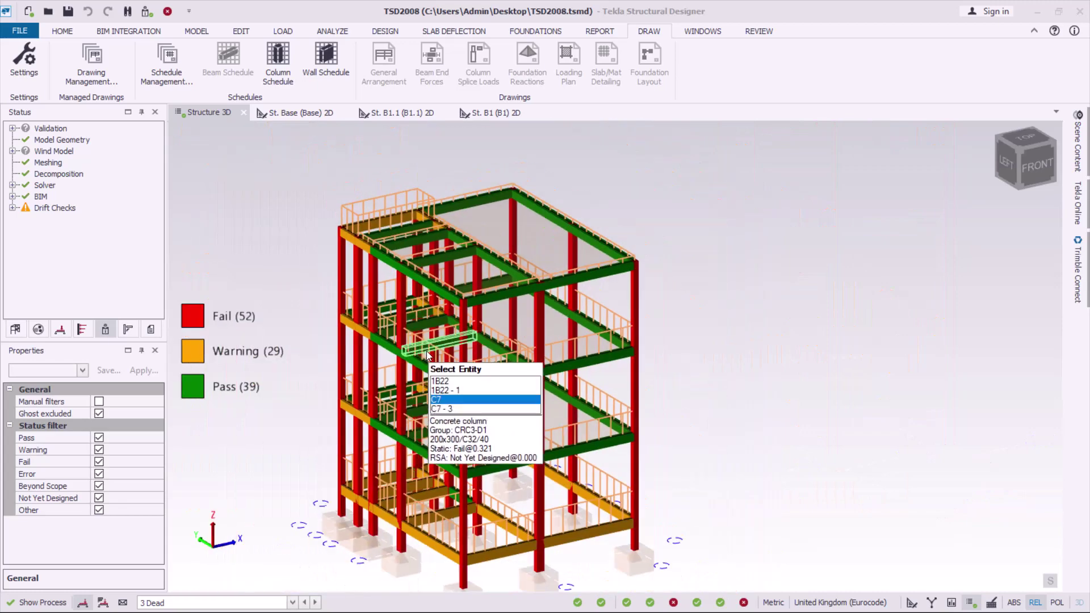
{"action": "mouse_move", "coordinate": [555, 279]}
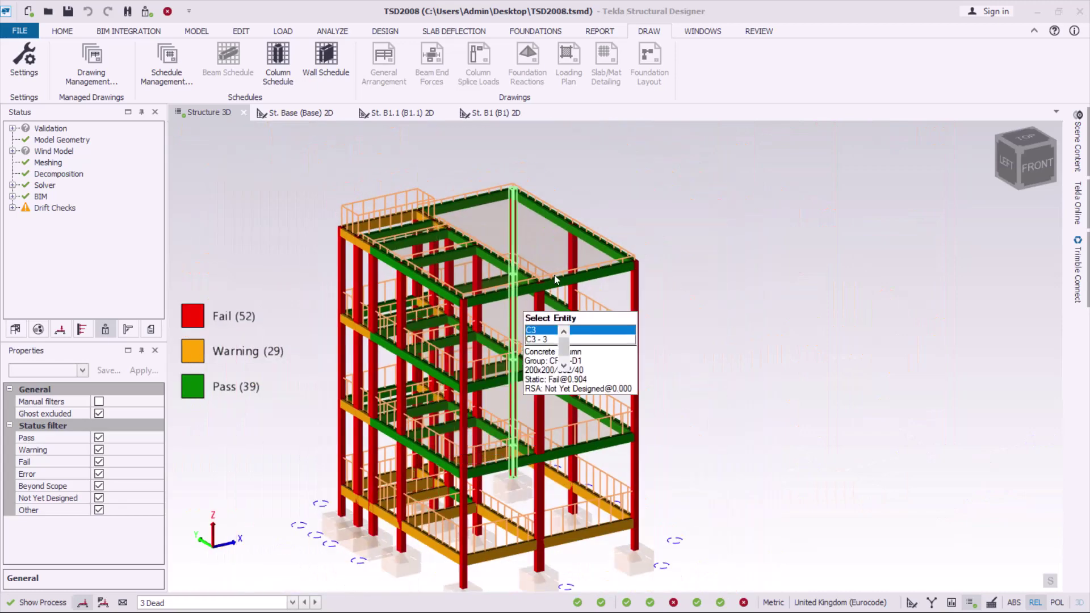
{"action": "left_click", "coordinate": [292, 603]}
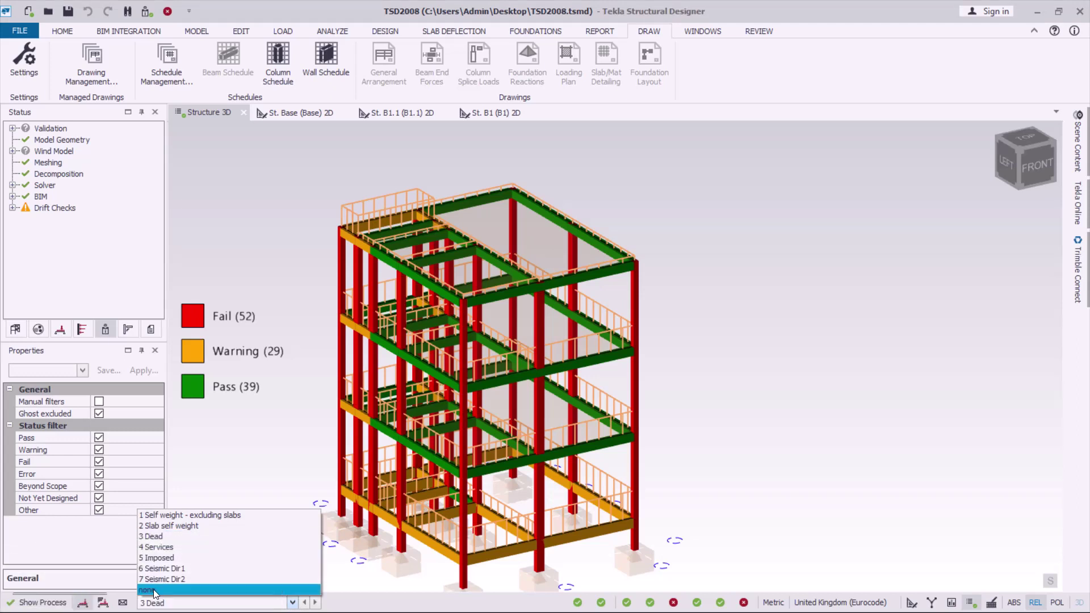
{"action": "left_click", "coordinate": [153, 589]}
Step: Look at the DESIGN tab briefly, then go back to the DRAW tab
{"action": "mouse_move", "coordinate": [471, 365]}
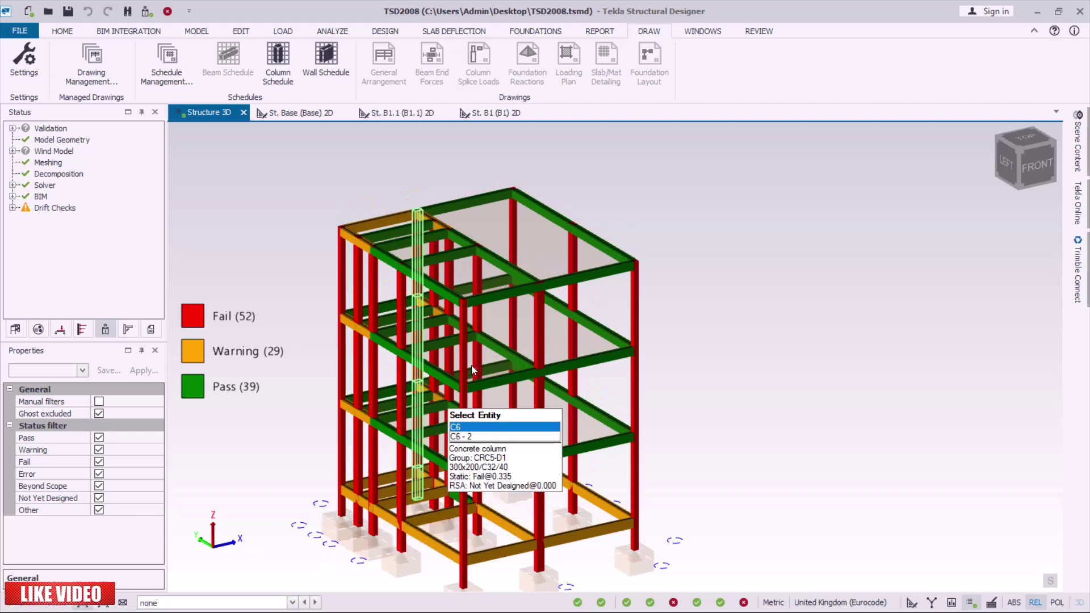
{"action": "scroll", "coordinate": [471, 366], "scroll_direction": "up", "scroll_amount": 3}
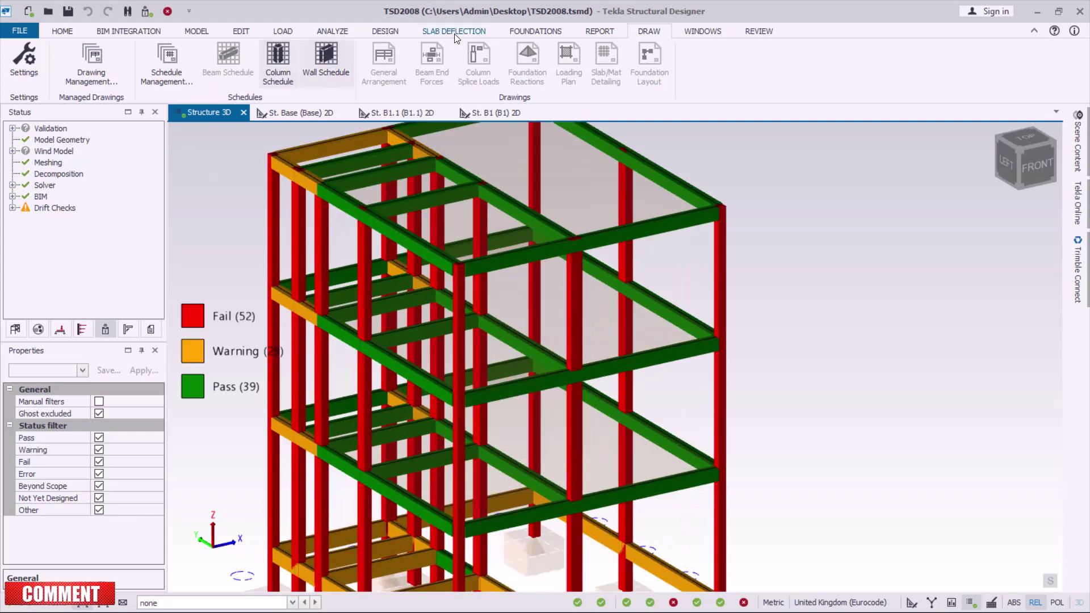
{"action": "left_click", "coordinate": [388, 32]}
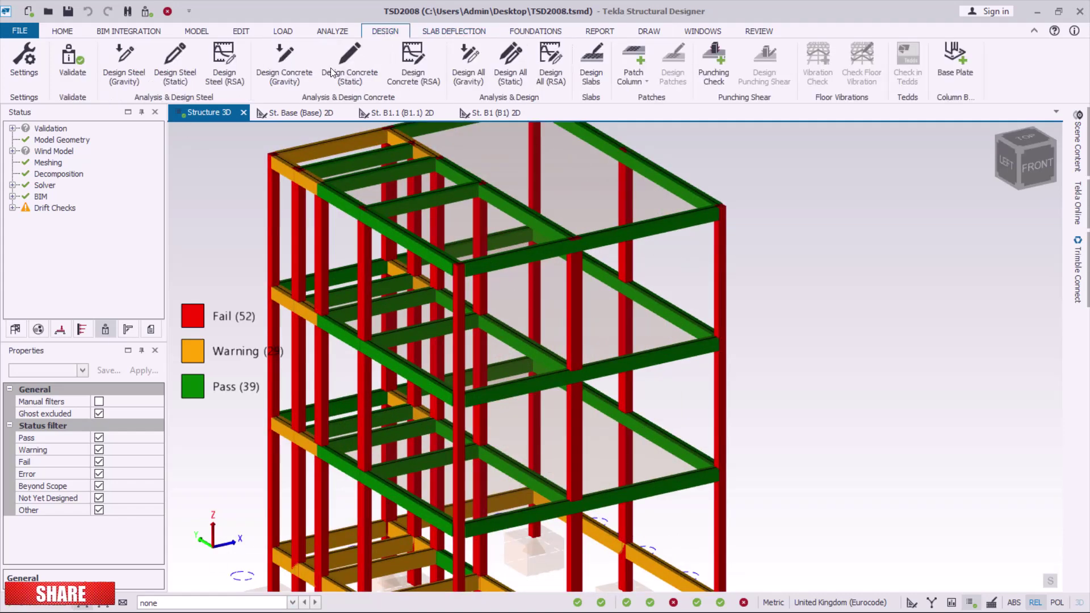
{"action": "left_click", "coordinate": [657, 34]}
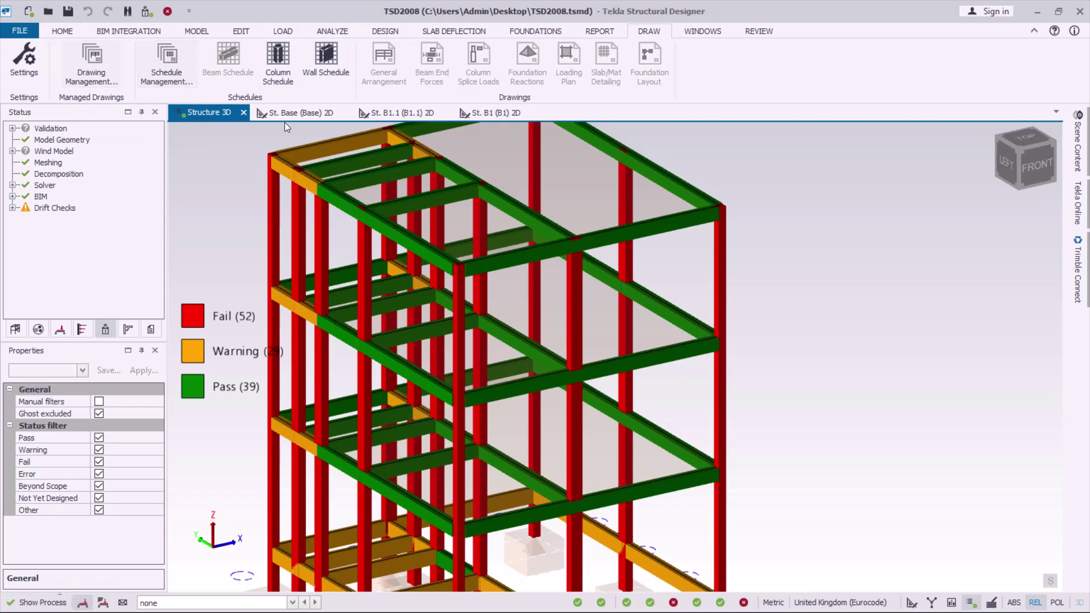
{"action": "mouse_move", "coordinate": [269, 227]}
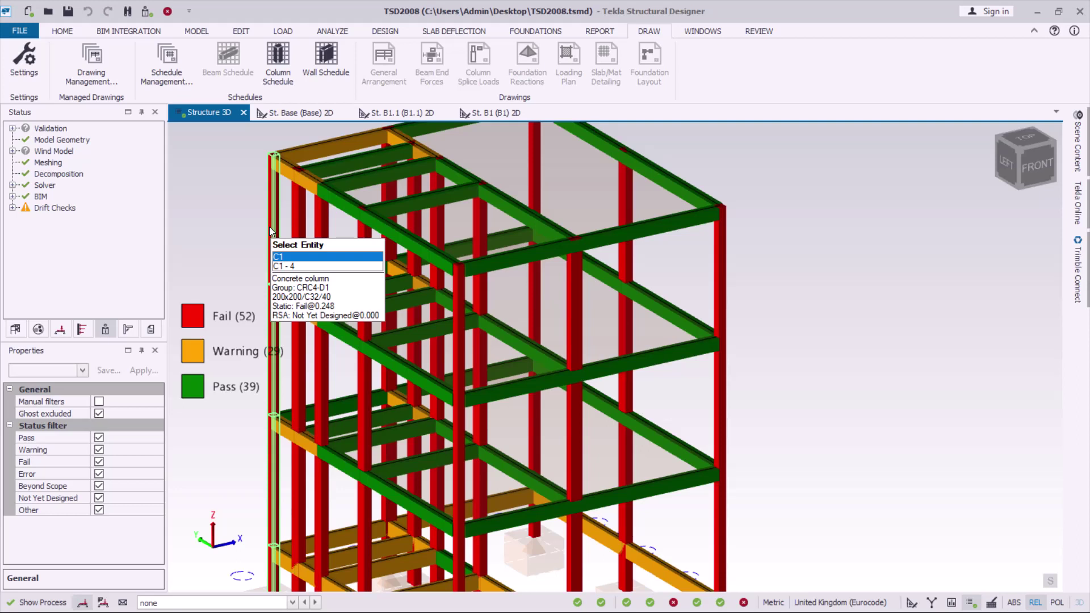
Step: Select column C1 and choose Generate Drawing from its context menu
{"action": "left_click", "coordinate": [269, 226]}
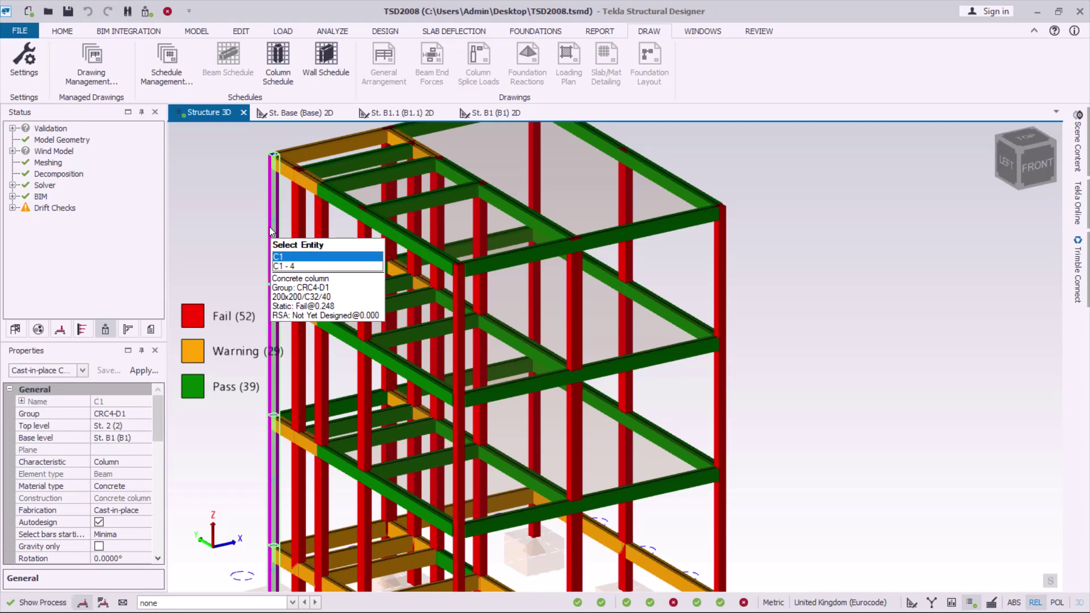
{"action": "right_click", "coordinate": [270, 228]}
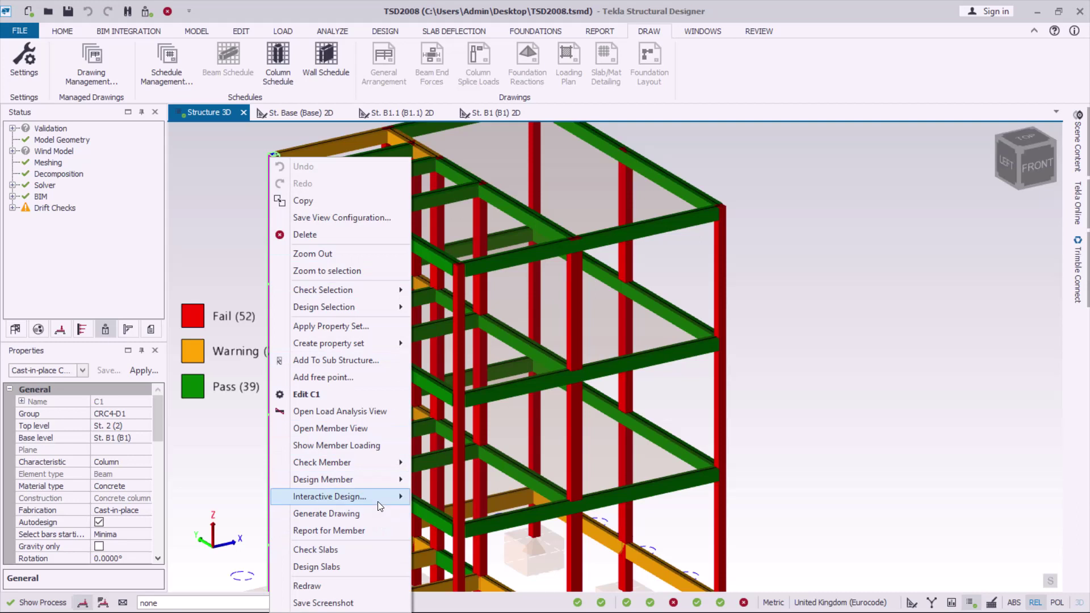
{"action": "mouse_move", "coordinate": [373, 481]}
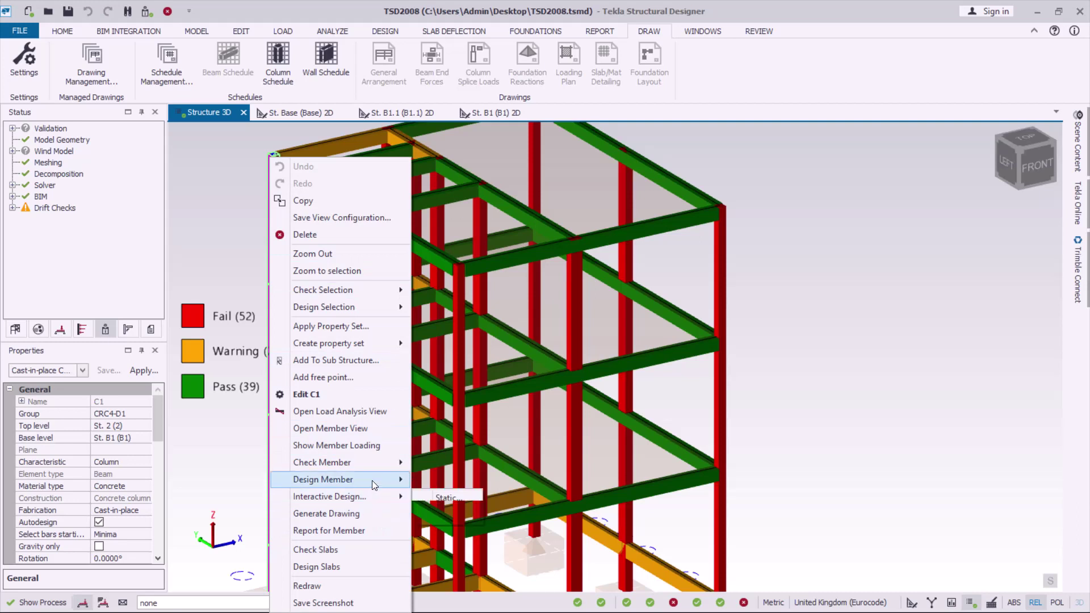
{"action": "left_click", "coordinate": [356, 513]}
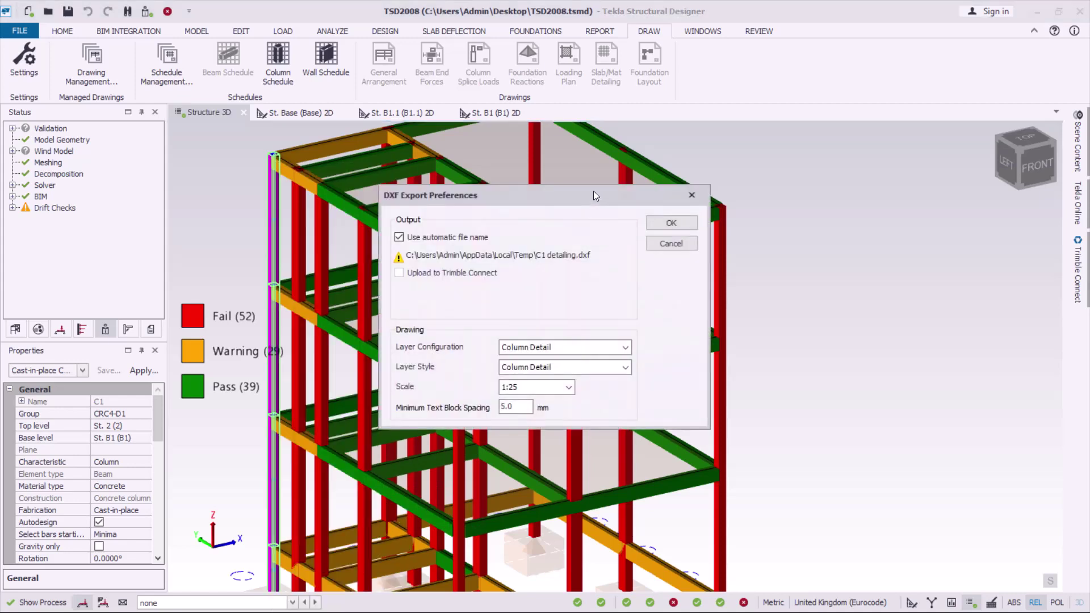
Step: Keep Column Detail layer configuration and style at 1:25 scale, then export the C1 DXF
{"action": "left_click_drag", "start_coordinate": [545, 195], "coordinate": [747, 154]}
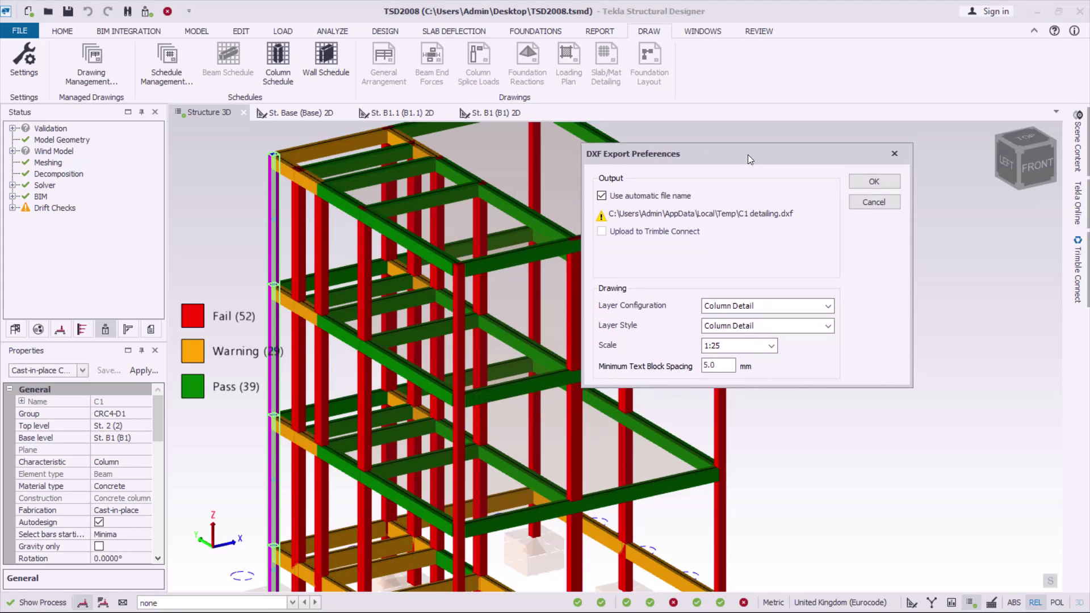
{"action": "left_click_drag", "start_coordinate": [747, 154], "coordinate": [746, 155]}
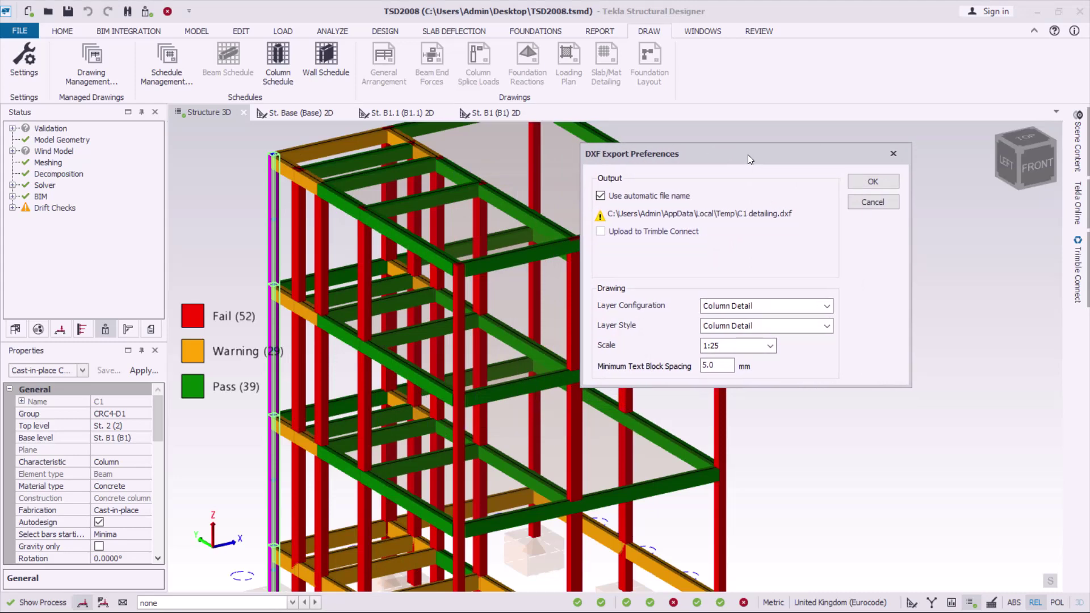
{"action": "left_click", "coordinate": [827, 305]}
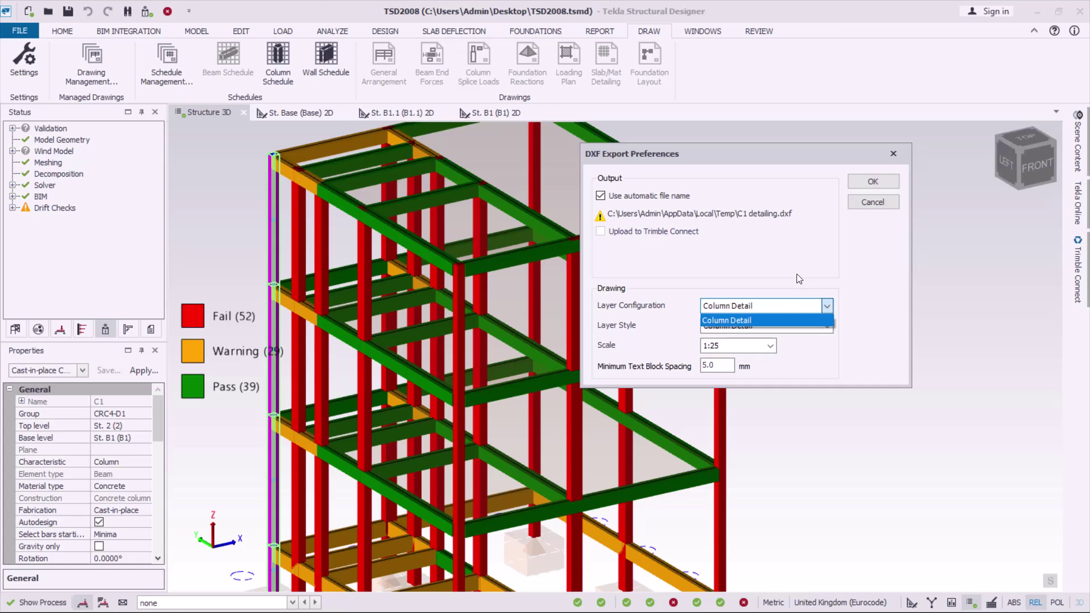
{"action": "left_click", "coordinate": [811, 268]}
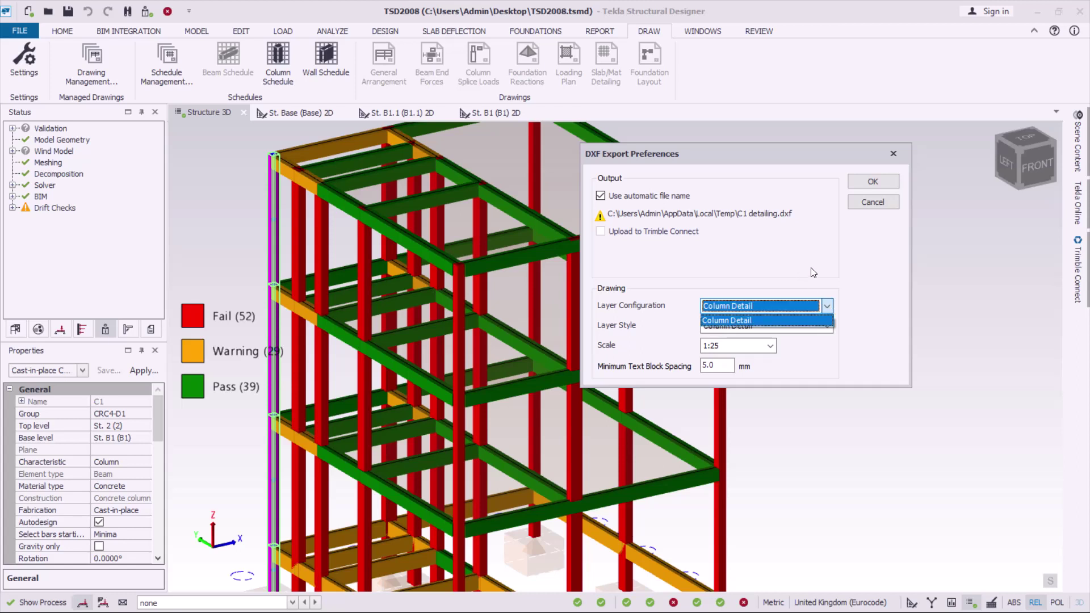
{"action": "left_click", "coordinate": [768, 347]}
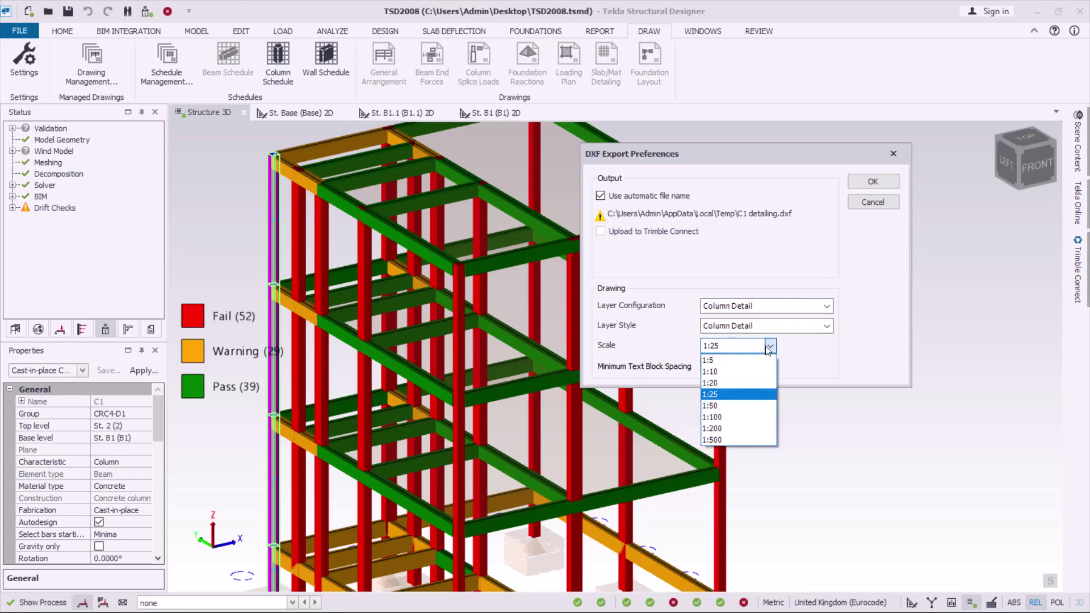
{"action": "left_click", "coordinate": [822, 345]}
{"action": "left_click", "coordinate": [823, 327]}
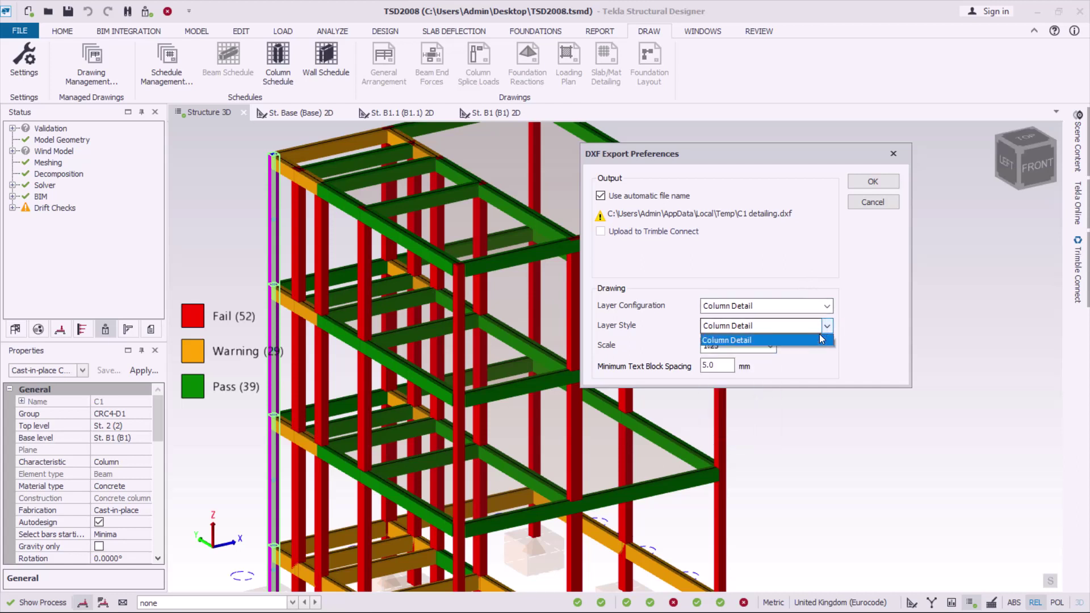
{"action": "left_click", "coordinate": [859, 334]}
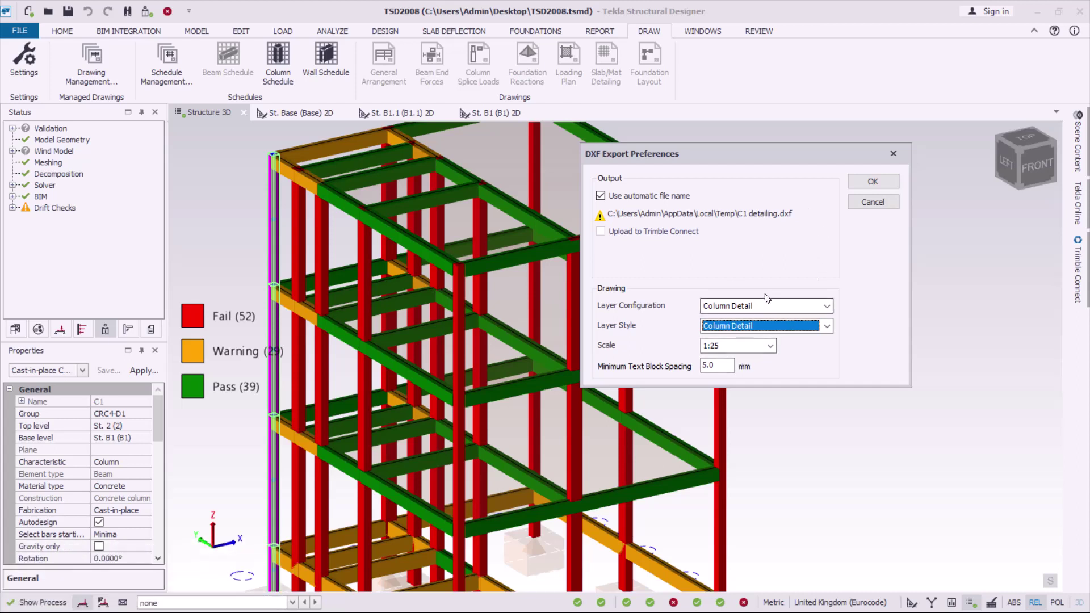
{"action": "left_click", "coordinate": [872, 182]}
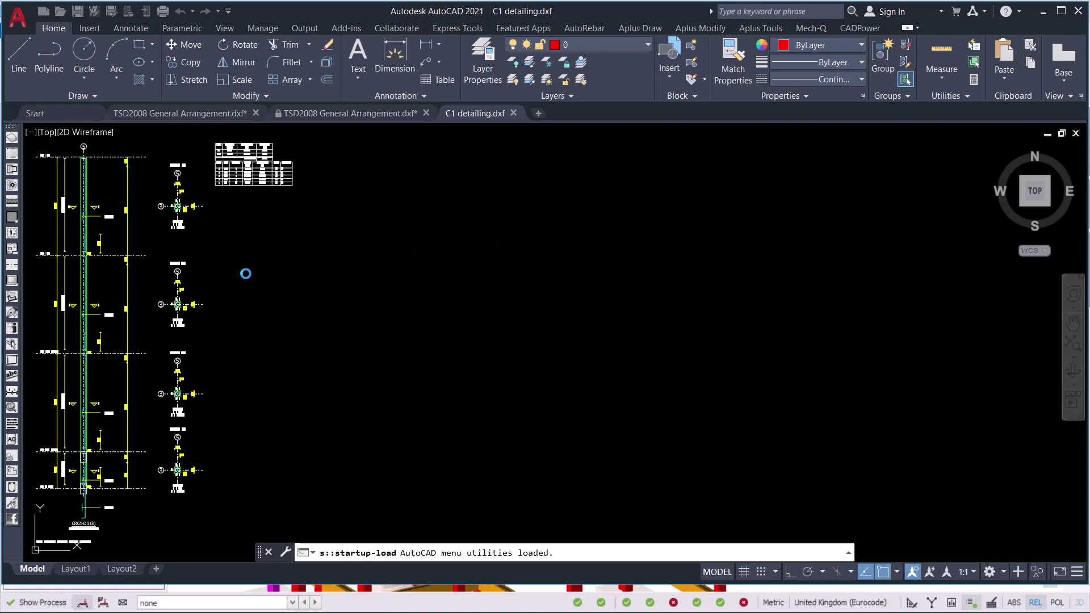
Step: Zoom along the C1 column detail and pan down to the St. Base level and section B-B
{"action": "scroll", "coordinate": [105, 233], "scroll_direction": "up", "scroll_amount": 3}
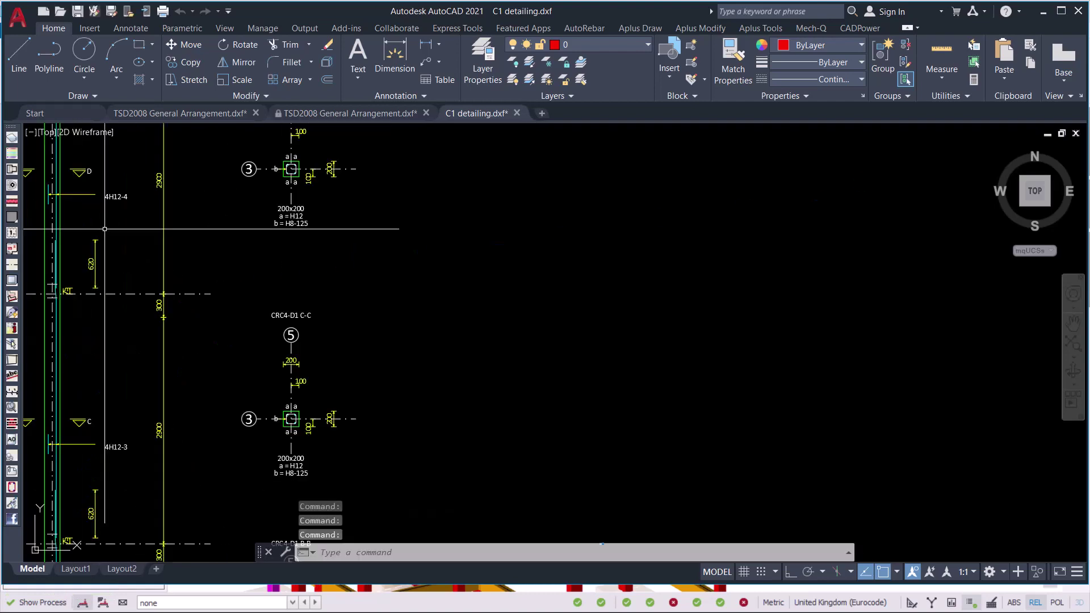
{"action": "scroll", "coordinate": [564, 238], "scroll_direction": "down", "scroll_amount": 3}
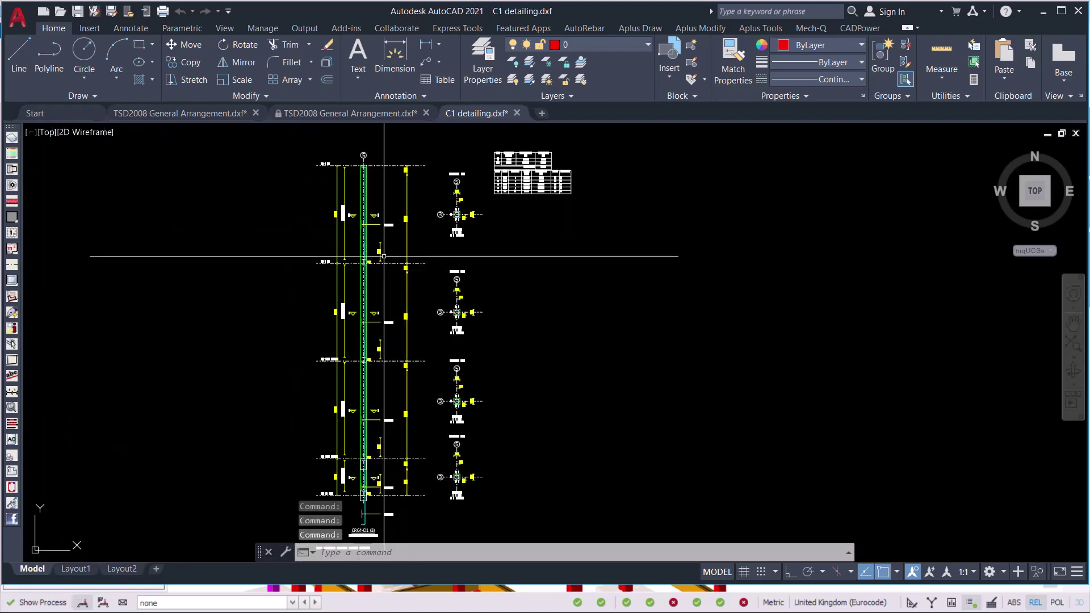
{"action": "scroll", "coordinate": [384, 256], "scroll_direction": "down", "scroll_amount": 2}
{"action": "scroll", "coordinate": [378, 419], "scroll_direction": "up", "scroll_amount": 8}
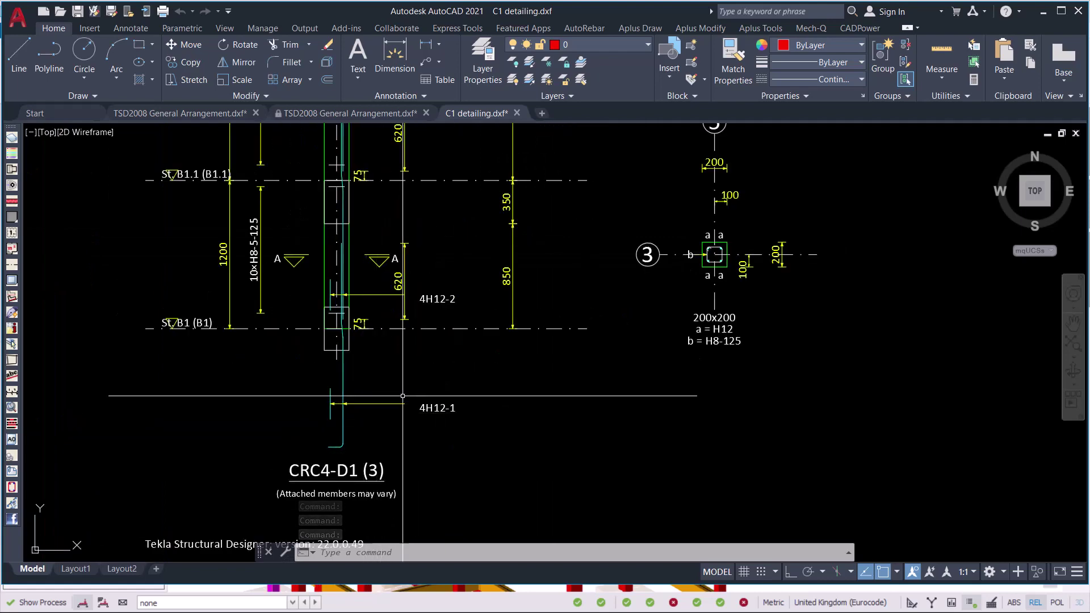
{"action": "scroll", "coordinate": [398, 284], "scroll_direction": "up", "scroll_amount": 5}
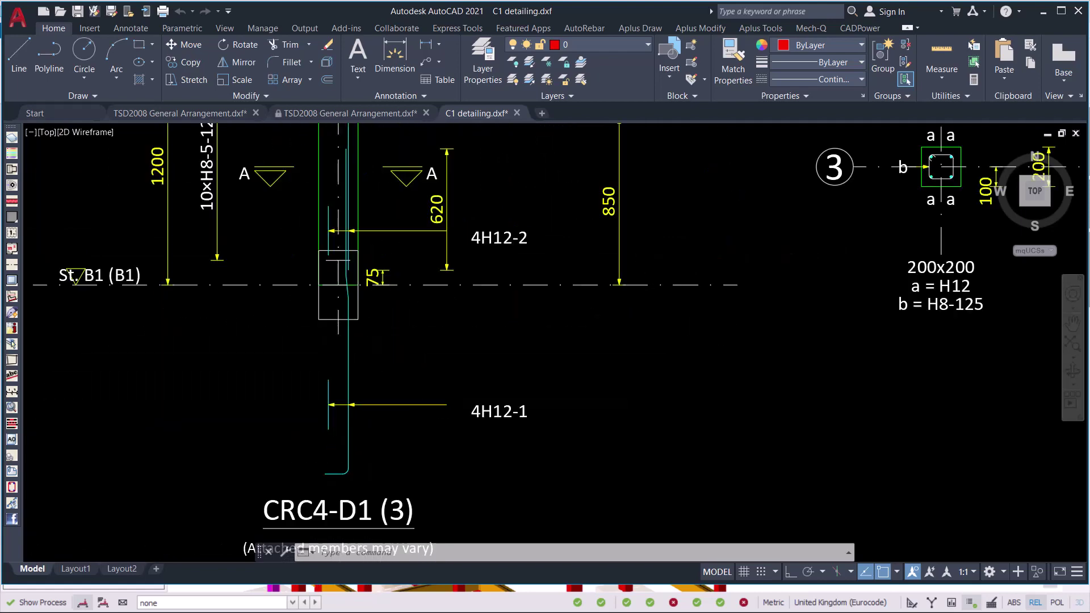
{"action": "scroll", "coordinate": [383, 265], "scroll_direction": "down", "scroll_amount": 5}
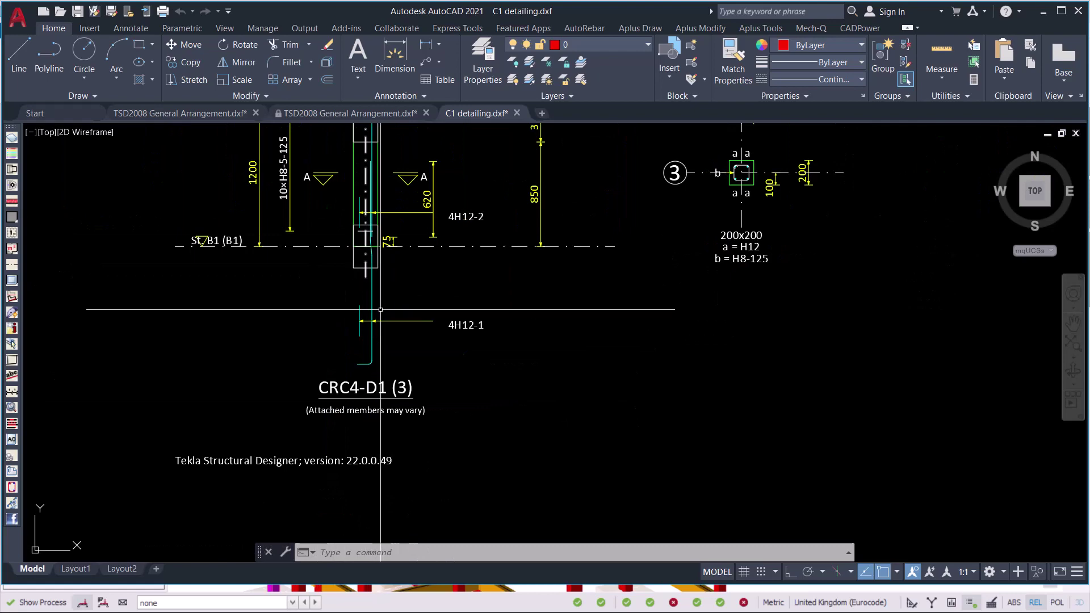
{"action": "scroll", "coordinate": [361, 247], "scroll_direction": "up", "scroll_amount": 4}
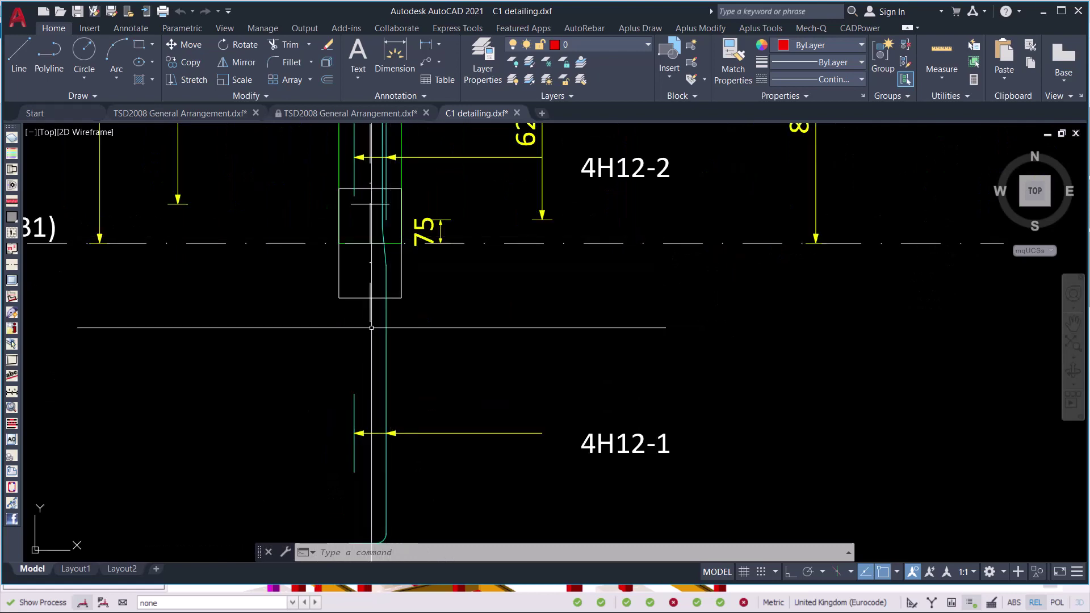
{"action": "scroll", "coordinate": [341, 322], "scroll_direction": "down", "scroll_amount": 4}
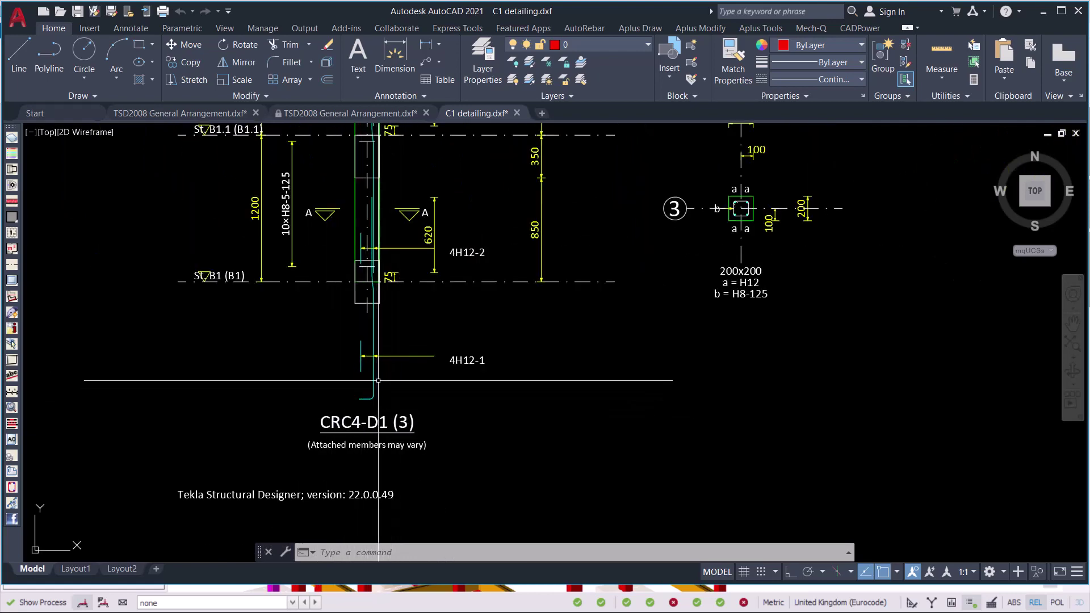
{"action": "scroll", "coordinate": [376, 380], "scroll_direction": "up", "scroll_amount": 2}
{"action": "scroll", "coordinate": [380, 454], "scroll_direction": "down", "scroll_amount": 5}
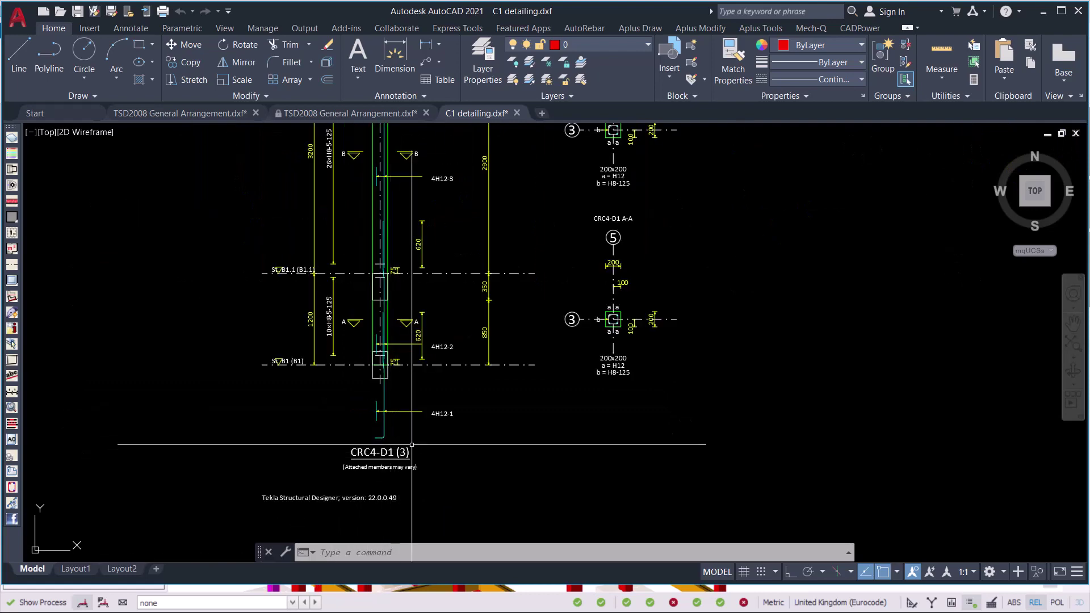
{"action": "scroll", "coordinate": [374, 448], "scroll_direction": "up", "scroll_amount": 3}
{"action": "scroll", "coordinate": [246, 301], "scroll_direction": "up", "scroll_amount": 4}
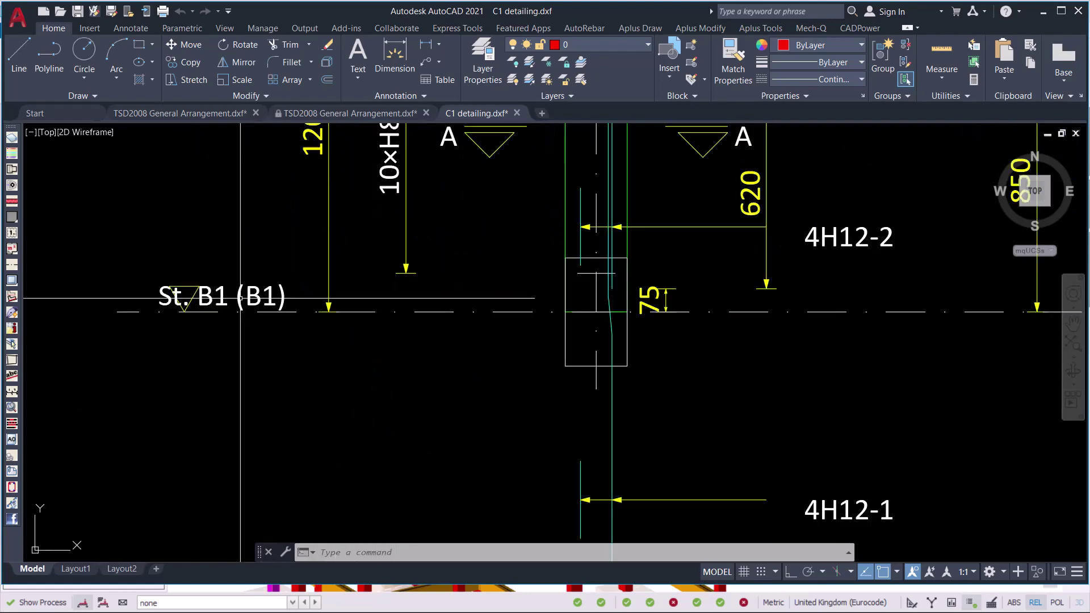
{"action": "scroll", "coordinate": [375, 454], "scroll_direction": "down", "scroll_amount": 2}
{"action": "scroll", "coordinate": [341, 275], "scroll_direction": "down", "scroll_amount": 3}
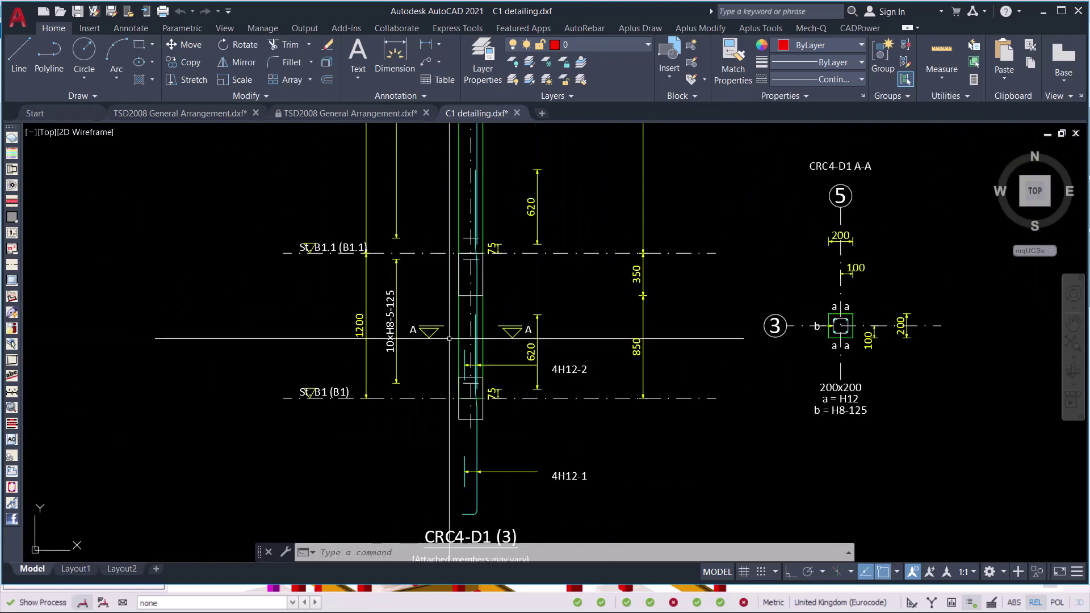
{"action": "scroll", "coordinate": [348, 280], "scroll_direction": "up", "scroll_amount": 5}
{"action": "scroll", "coordinate": [348, 279], "scroll_direction": "down", "scroll_amount": 1}
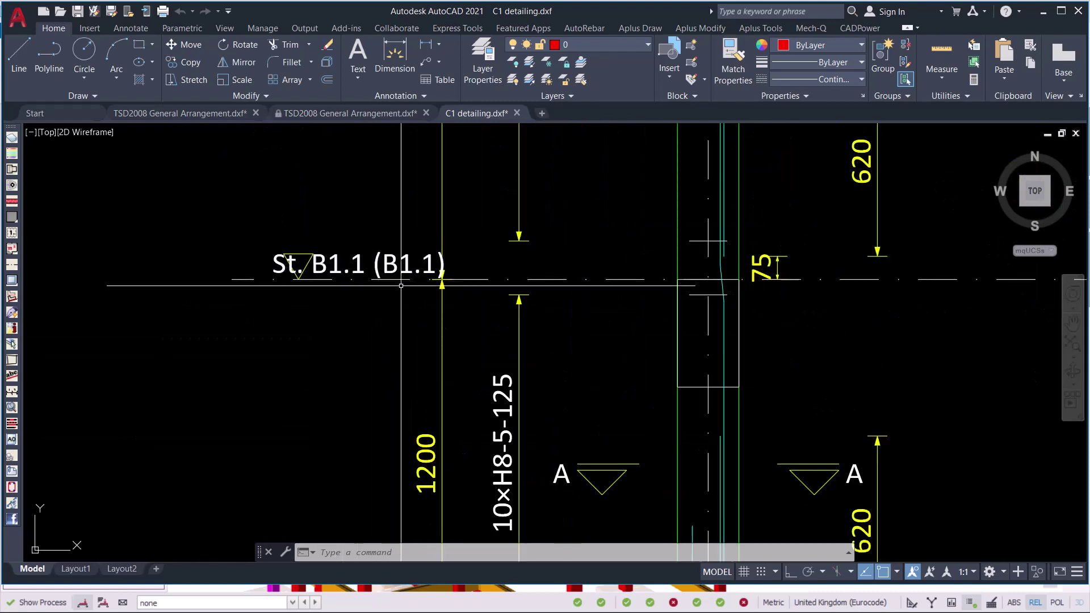
{"action": "scroll", "coordinate": [321, 285], "scroll_direction": "down", "scroll_amount": 2}
{"action": "scroll", "coordinate": [324, 287], "scroll_direction": "down", "scroll_amount": 2}
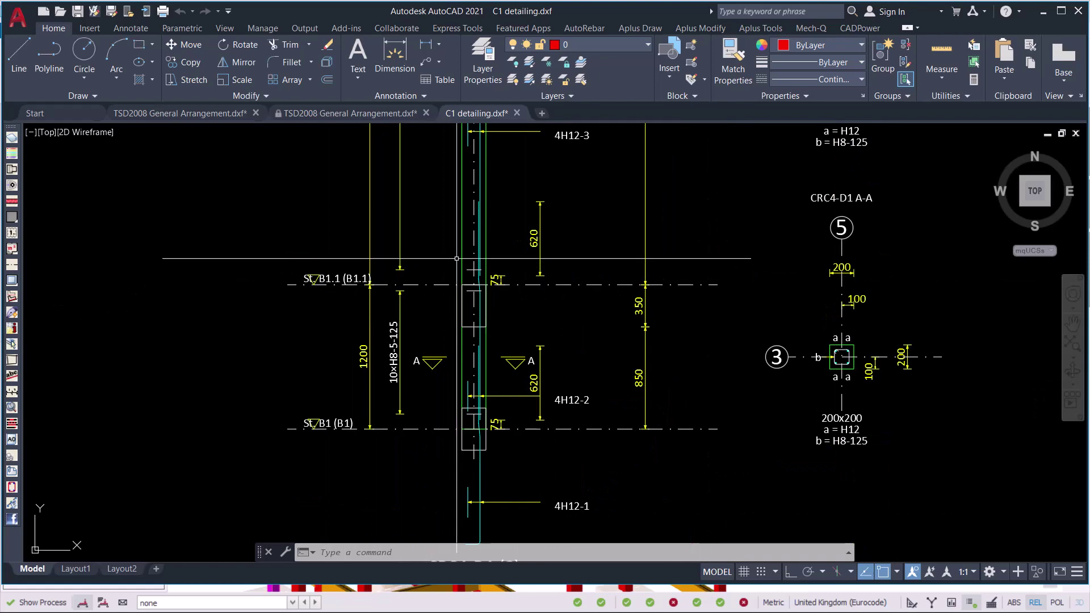
{"action": "scroll", "coordinate": [395, 354], "scroll_direction": "up", "scroll_amount": 4}
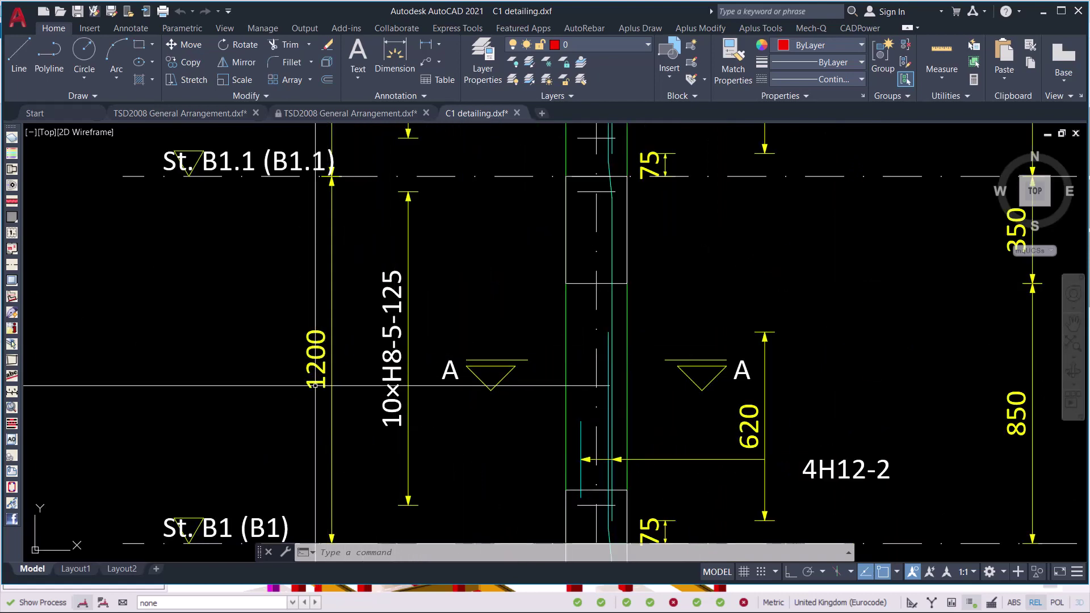
{"action": "scroll", "coordinate": [386, 365], "scroll_direction": "down", "scroll_amount": 4}
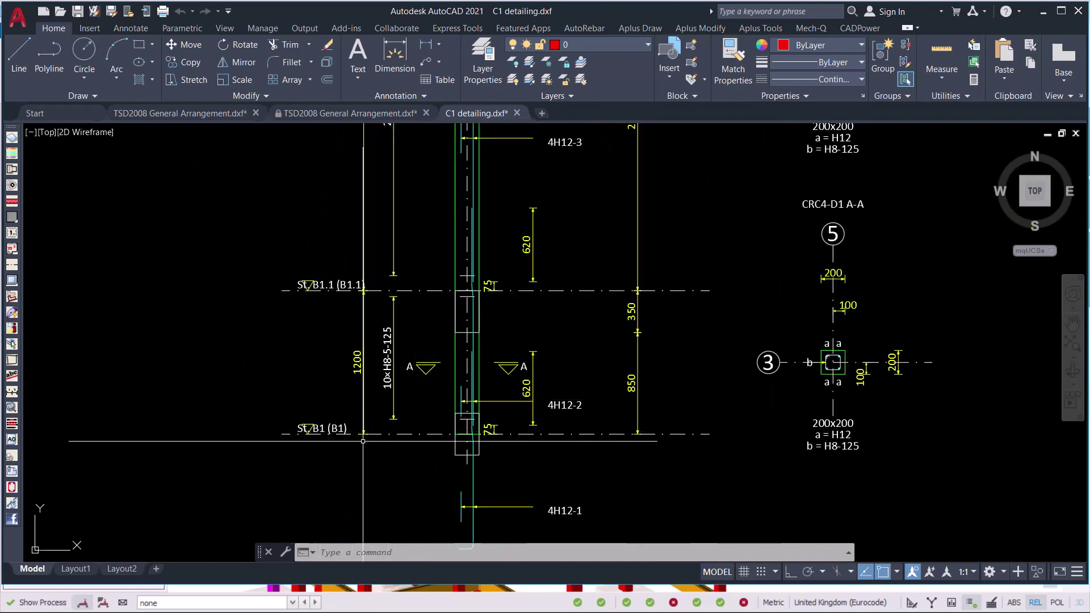
{"action": "scroll", "coordinate": [478, 419], "scroll_direction": "down", "scroll_amount": 2}
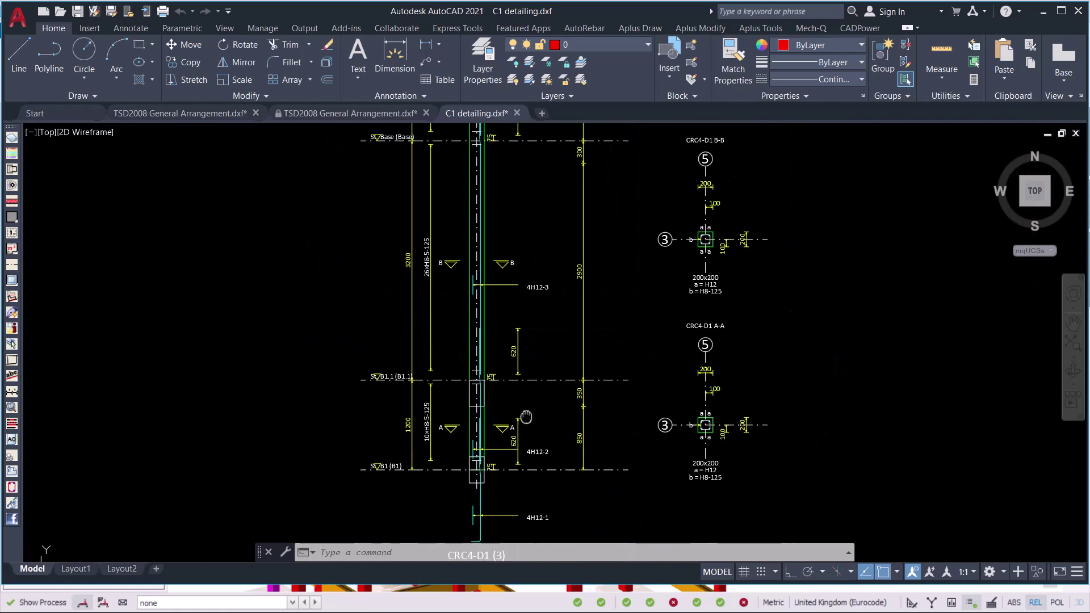
{"action": "middle_click_drag", "start_coordinate": [512, 382], "coordinate": [531, 484]}
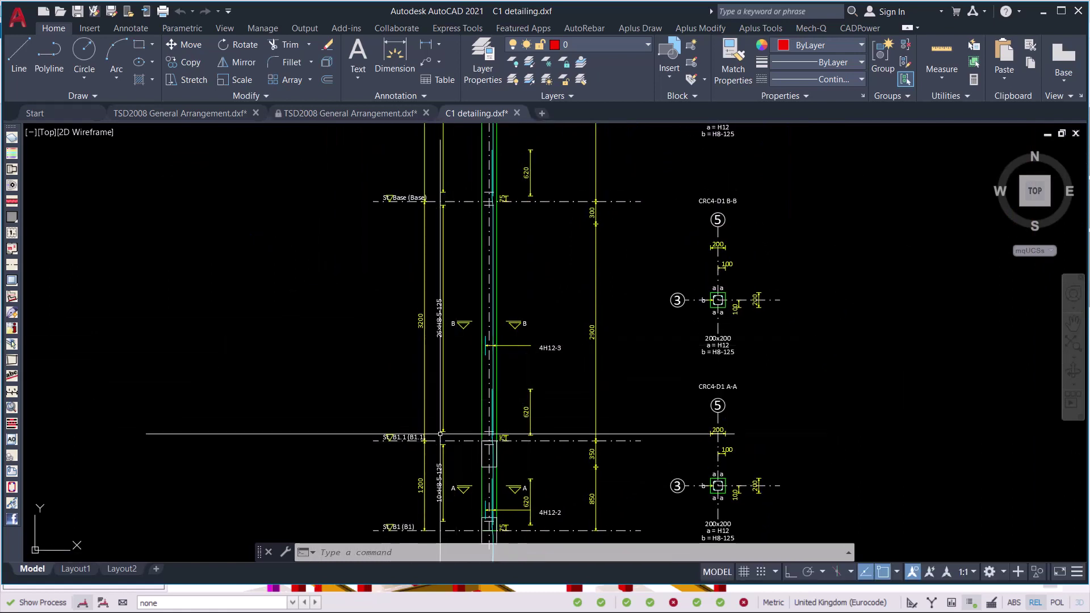
Step: Zoom through the remaining levels onto the bar schedule totalling 75.66 kg
{"action": "scroll", "coordinate": [417, 218], "scroll_direction": "up", "scroll_amount": 6}
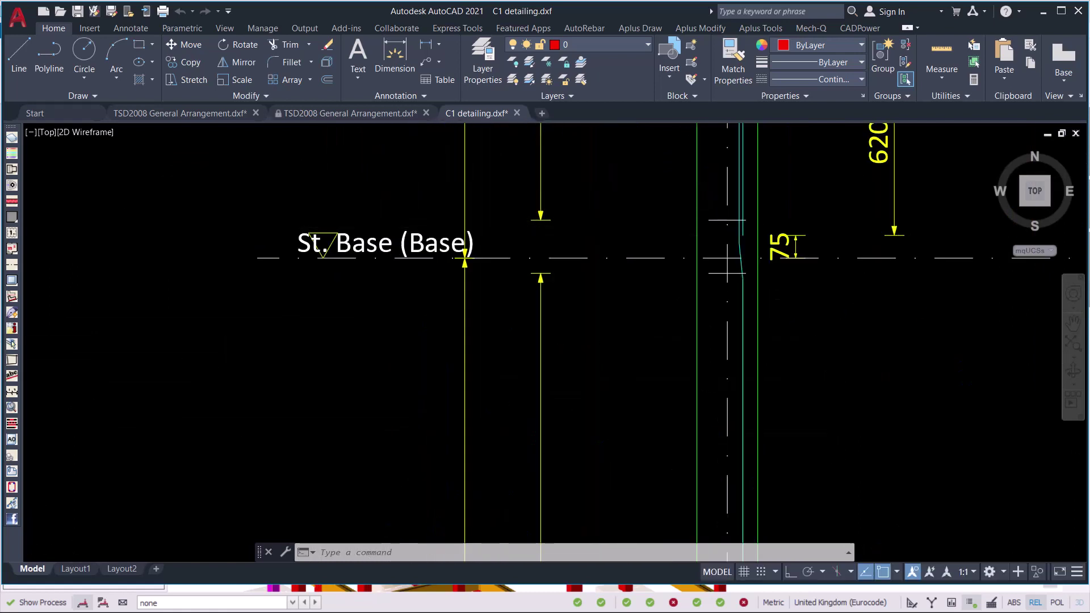
{"action": "scroll", "coordinate": [417, 233], "scroll_direction": "down", "scroll_amount": 8}
{"action": "scroll", "coordinate": [426, 360], "scroll_direction": "up", "scroll_amount": 4}
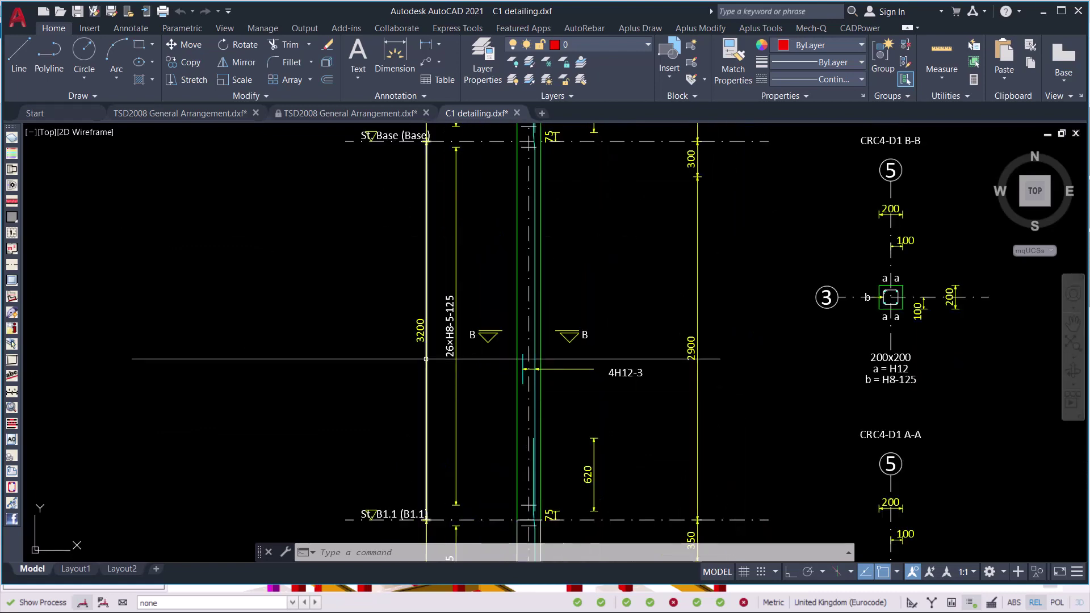
{"action": "scroll", "coordinate": [422, 341], "scroll_direction": "up", "scroll_amount": 2}
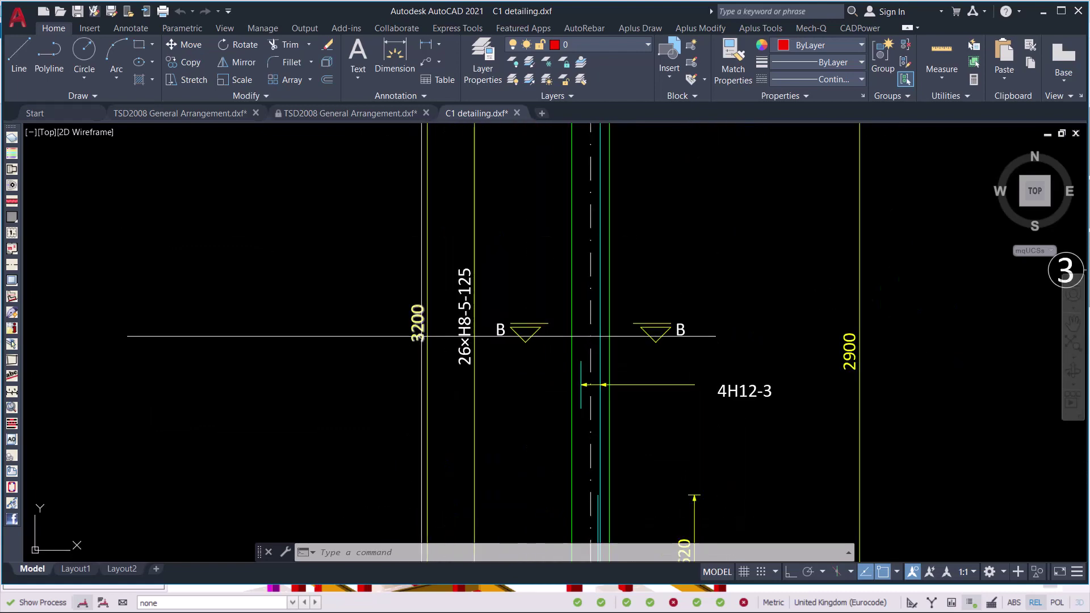
{"action": "scroll", "coordinate": [568, 389], "scroll_direction": "down", "scroll_amount": 4}
{"action": "scroll", "coordinate": [508, 204], "scroll_direction": "up", "scroll_amount": 4}
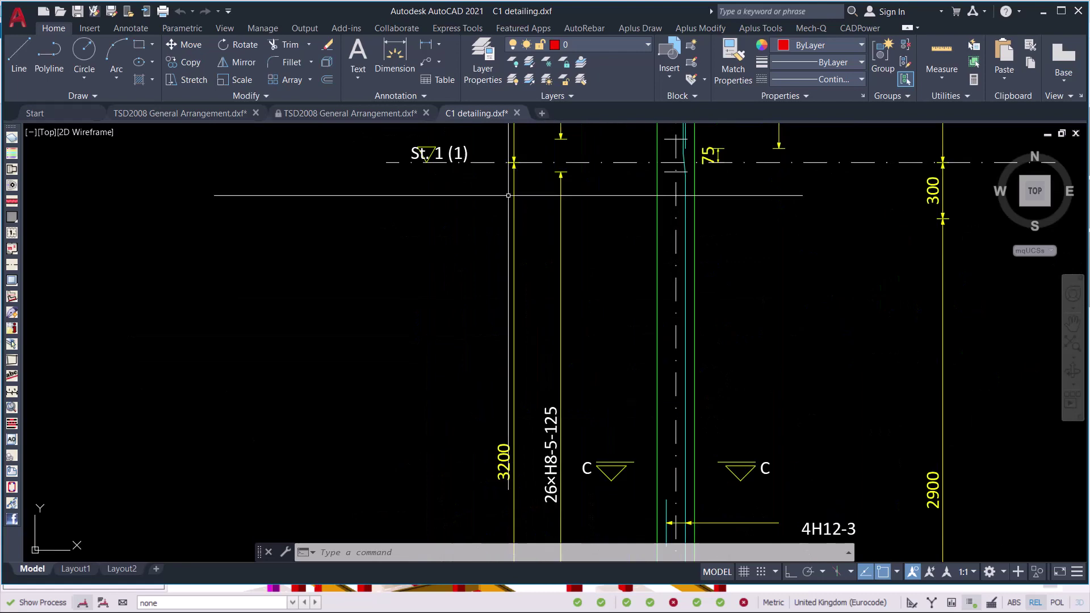
{"action": "scroll", "coordinate": [514, 363], "scroll_direction": "down", "scroll_amount": 5}
{"action": "scroll", "coordinate": [496, 353], "scroll_direction": "up", "scroll_amount": 4}
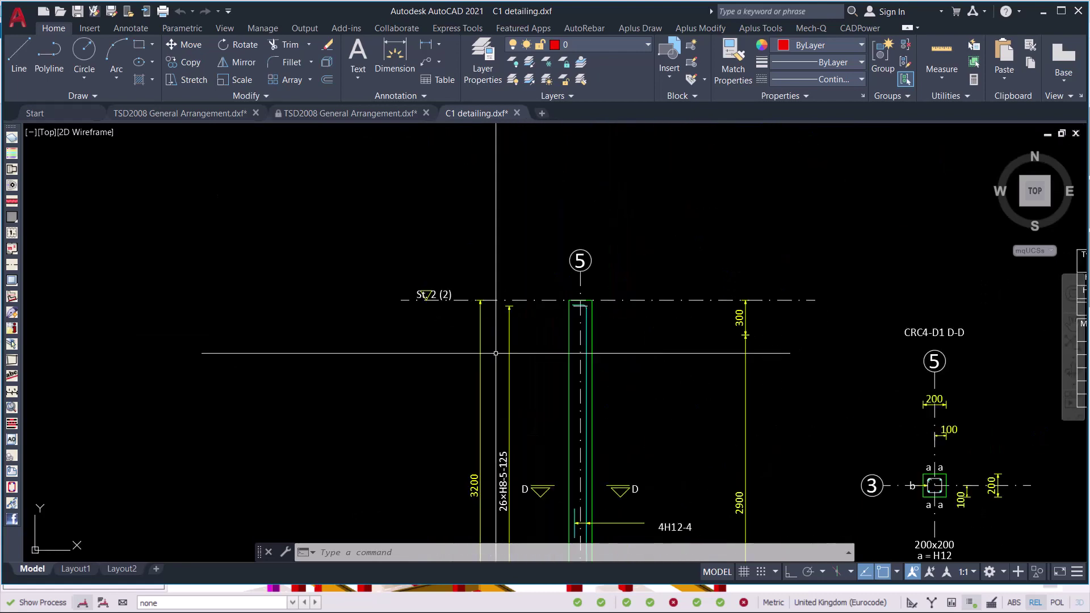
{"action": "scroll", "coordinate": [494, 358], "scroll_direction": "down", "scroll_amount": 3}
{"action": "scroll", "coordinate": [478, 440], "scroll_direction": "up", "scroll_amount": 5}
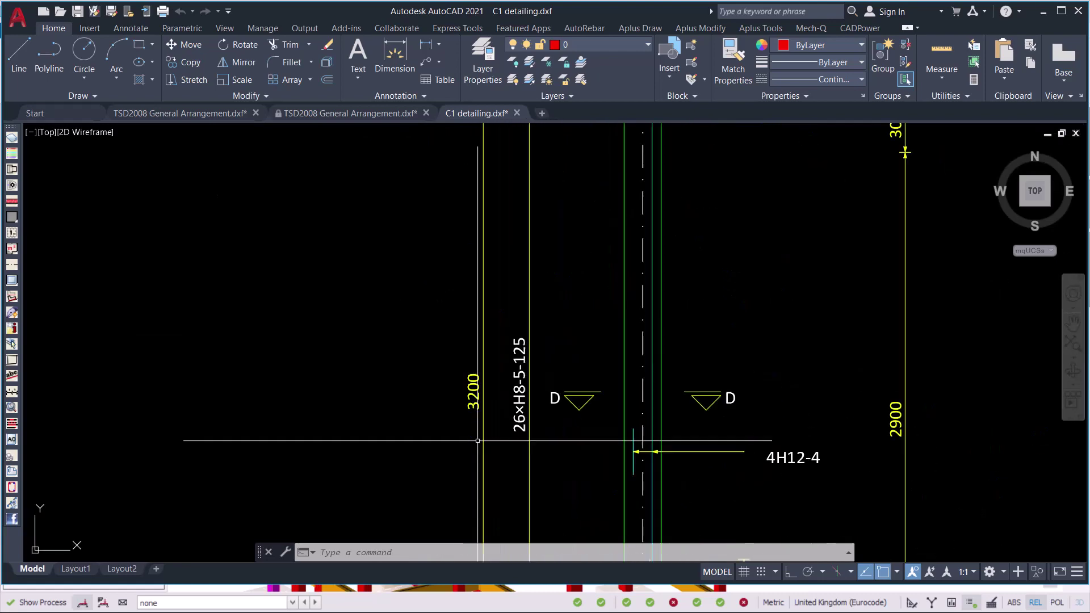
{"action": "scroll", "coordinate": [480, 441], "scroll_direction": "down", "scroll_amount": 4}
{"action": "scroll", "coordinate": [458, 298], "scroll_direction": "up", "scroll_amount": 5}
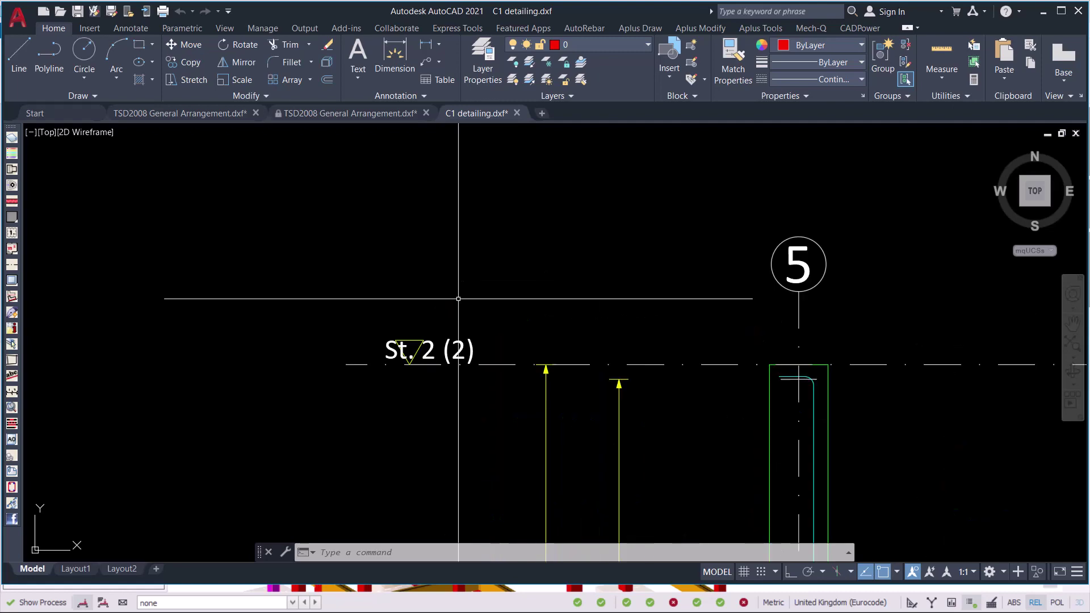
{"action": "scroll", "coordinate": [458, 298], "scroll_direction": "down", "scroll_amount": 4}
{"action": "scroll", "coordinate": [630, 318], "scroll_direction": "up", "scroll_amount": 4}
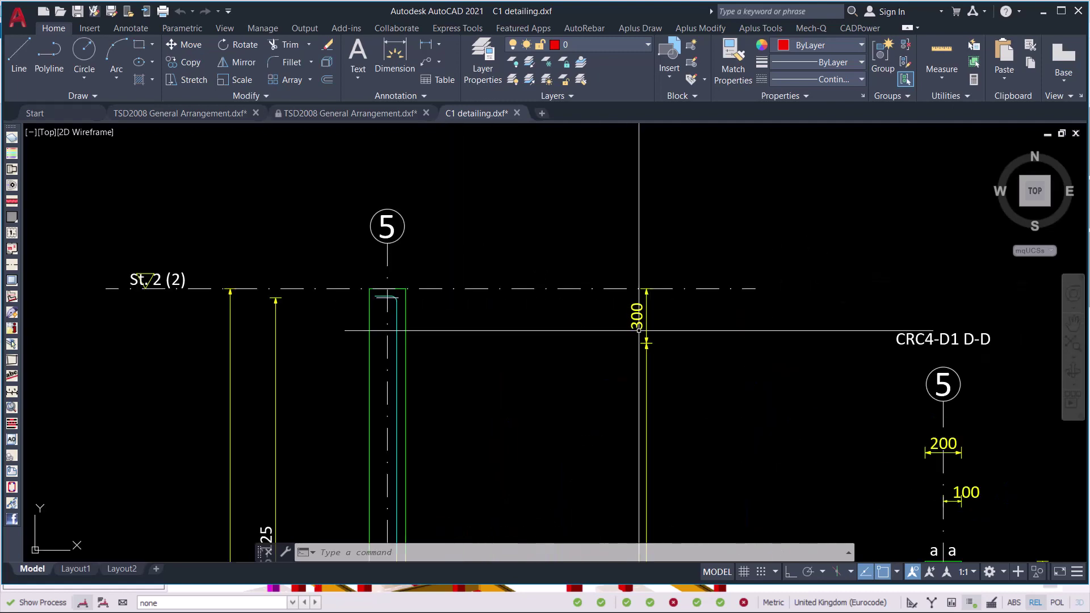
{"action": "scroll", "coordinate": [516, 250], "scroll_direction": "down", "scroll_amount": 4}
{"action": "scroll", "coordinate": [499, 352], "scroll_direction": "up", "scroll_amount": 4}
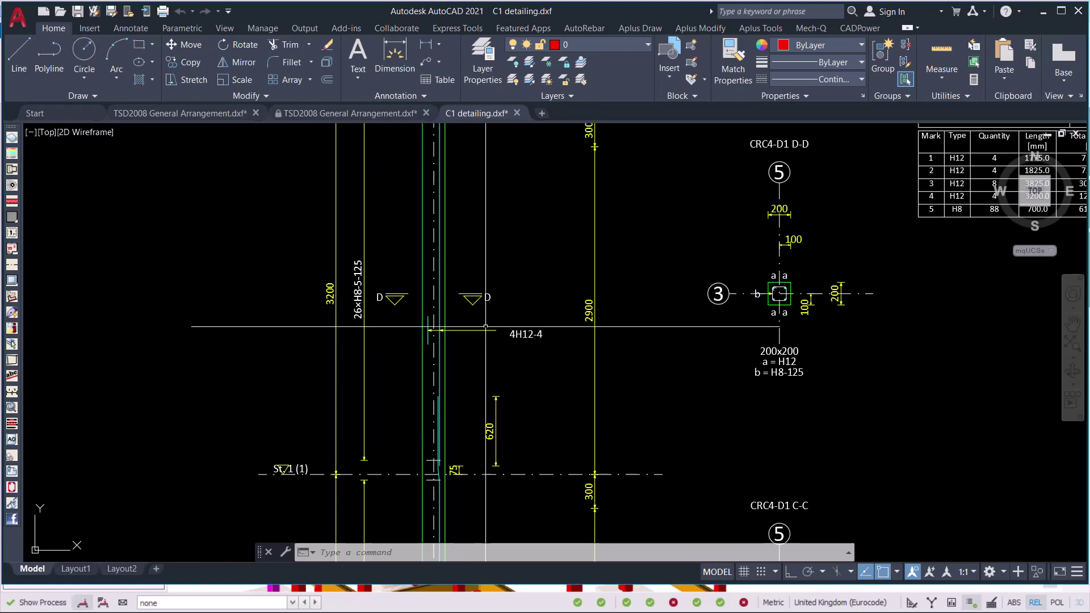
{"action": "scroll", "coordinate": [494, 247], "scroll_direction": "down", "scroll_amount": 4}
{"action": "scroll", "coordinate": [478, 241], "scroll_direction": "up", "scroll_amount": 4}
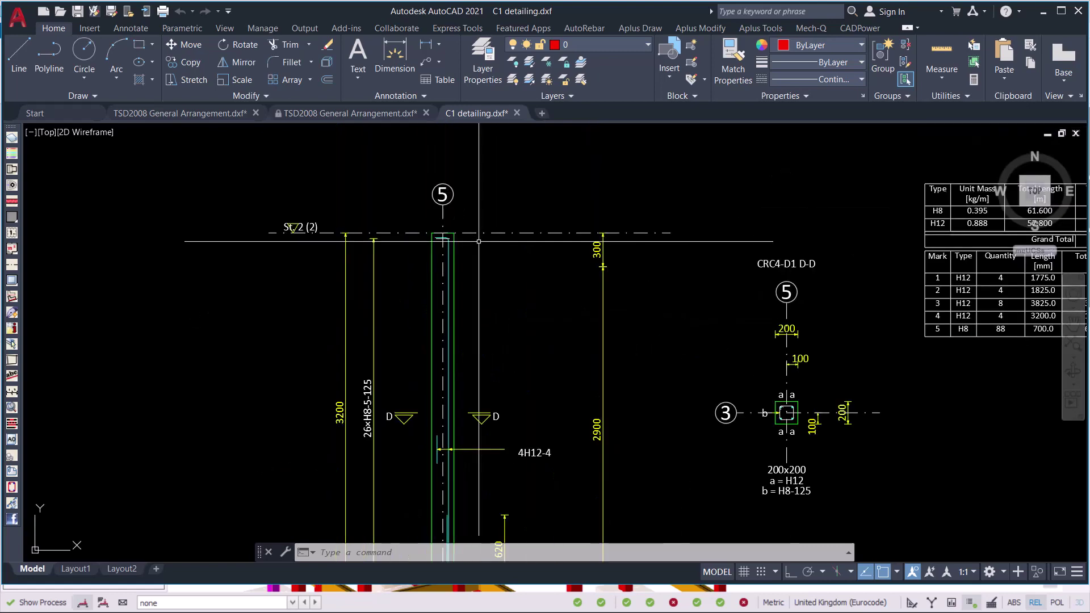
{"action": "scroll", "coordinate": [510, 244], "scroll_direction": "down", "scroll_amount": 4}
{"action": "scroll", "coordinate": [829, 244], "scroll_direction": "up", "scroll_amount": 4}
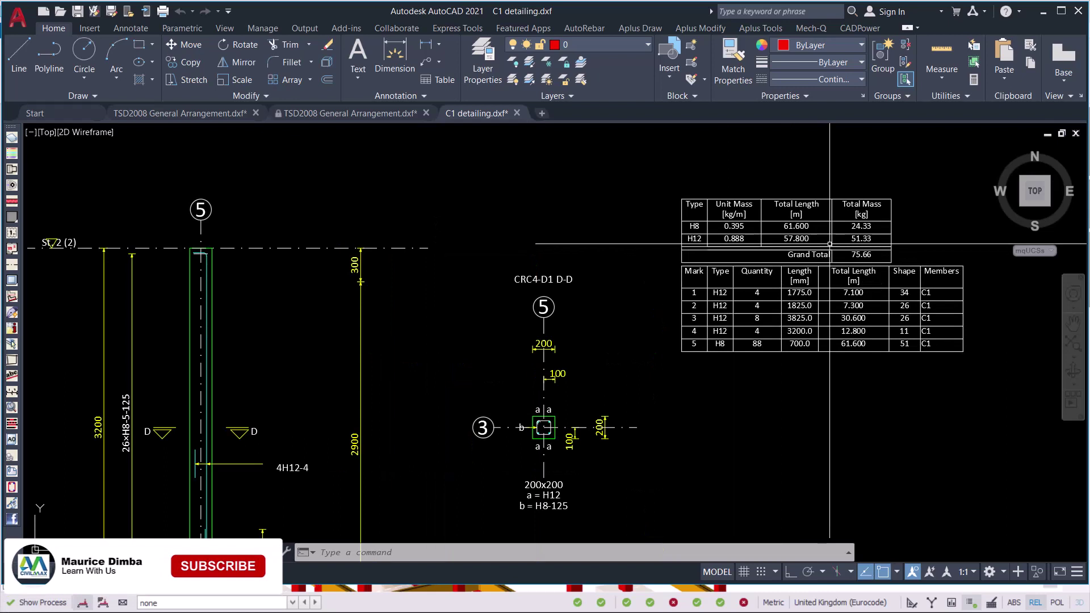
{"action": "scroll", "coordinate": [846, 235], "scroll_direction": "up", "scroll_amount": 2}
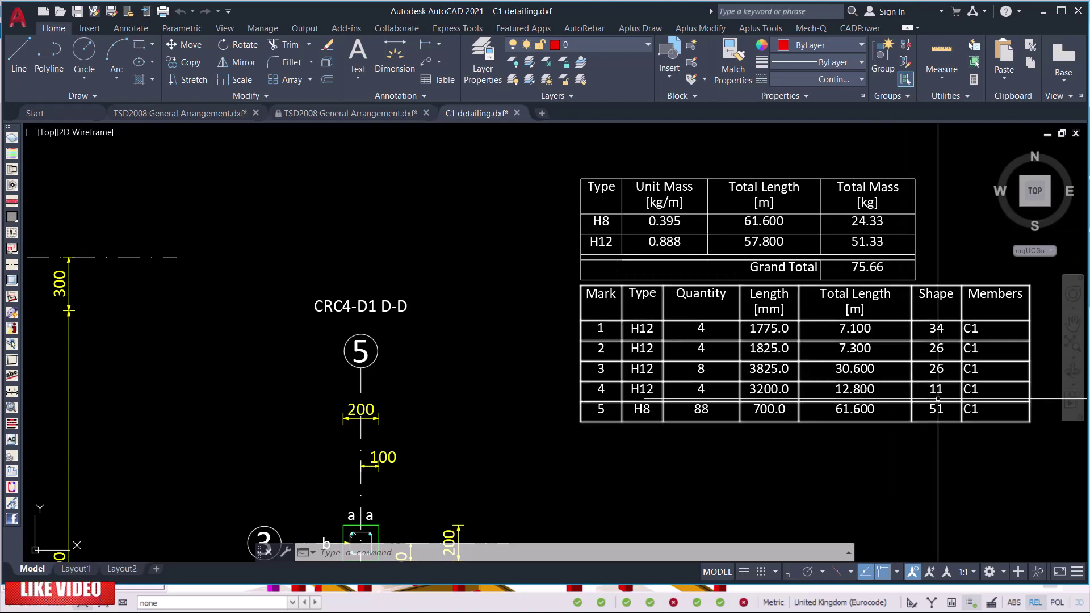
{"action": "middle_click_drag", "start_coordinate": [843, 287], "coordinate": [776, 287]}
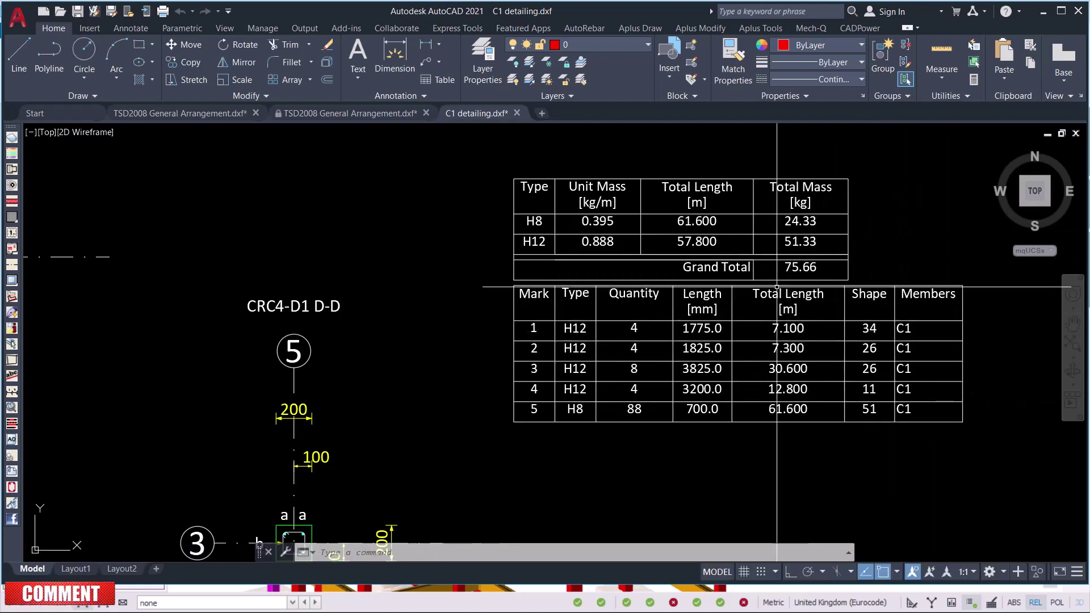
{"action": "scroll", "coordinate": [777, 286], "scroll_direction": "up", "scroll_amount": 4}
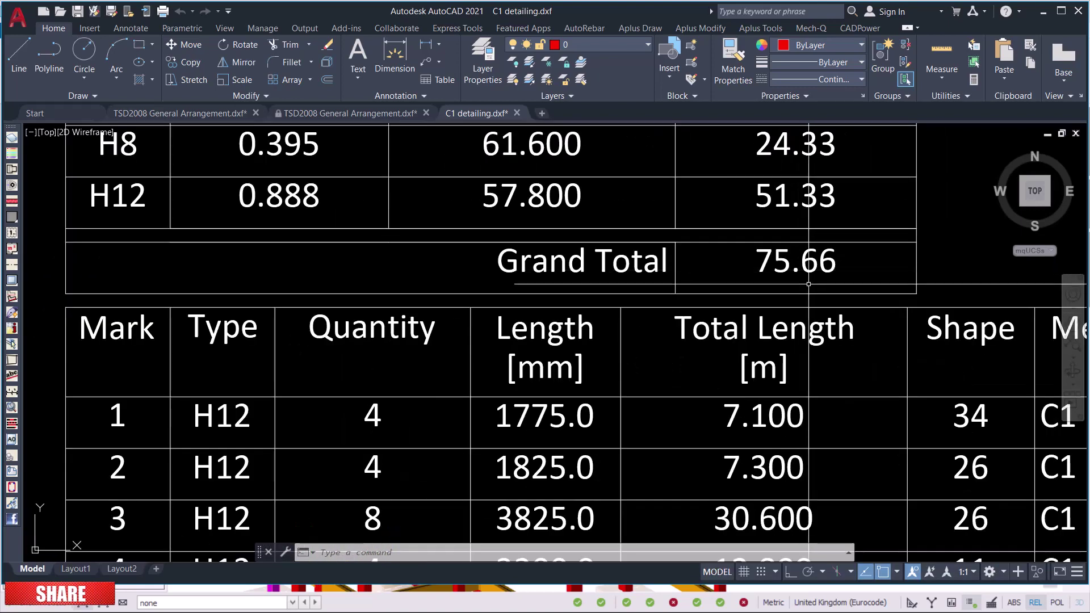
{"action": "scroll", "coordinate": [794, 297], "scroll_direction": "down", "scroll_amount": 2}
{"action": "scroll", "coordinate": [804, 278], "scroll_direction": "up", "scroll_amount": 2}
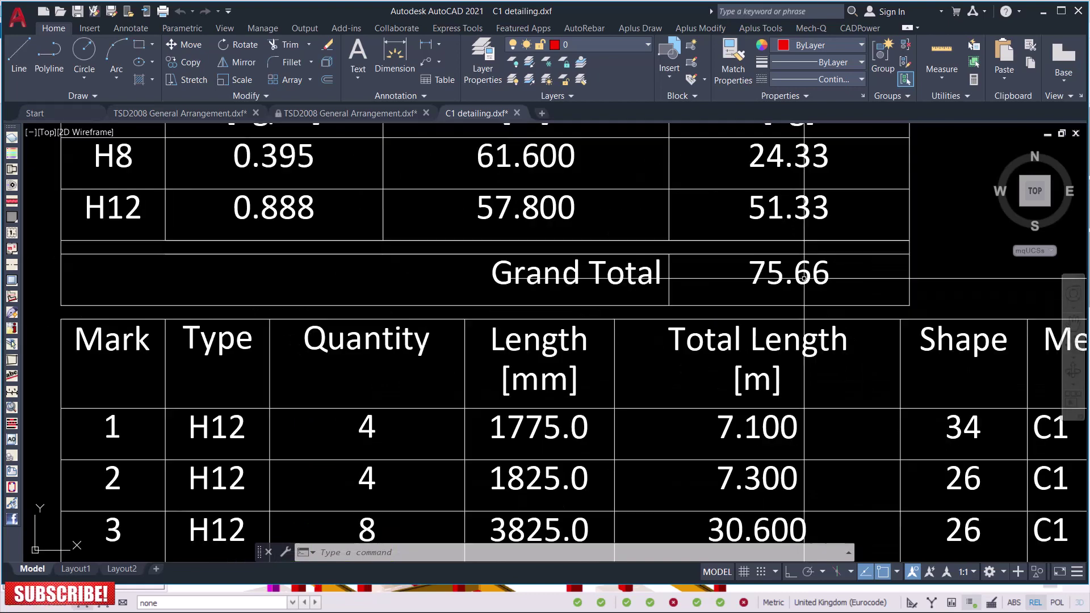
{"action": "scroll", "coordinate": [804, 278], "scroll_direction": "down", "scroll_amount": 2}
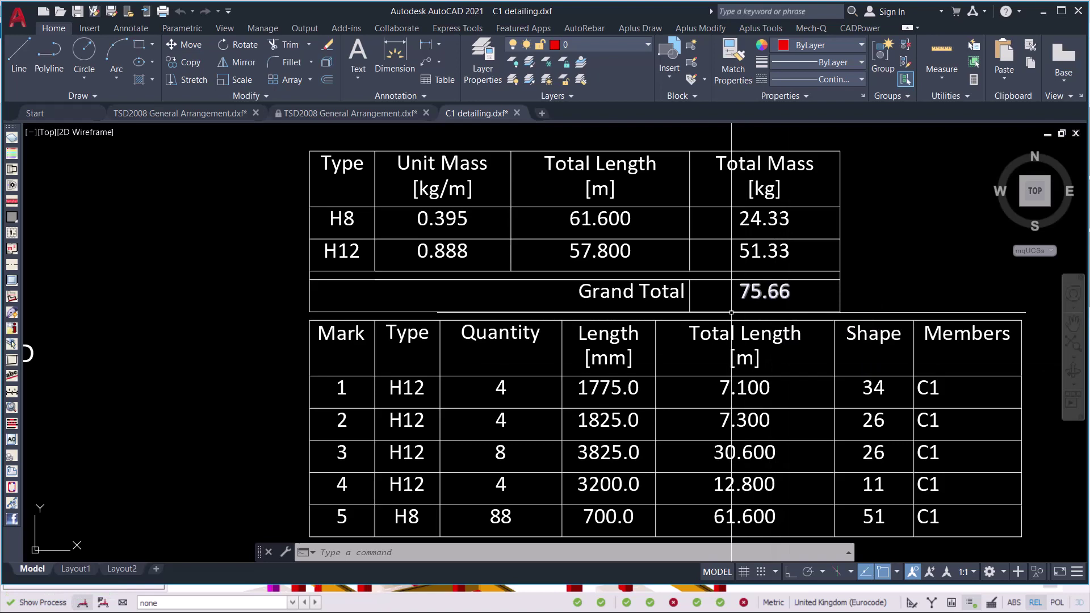
{"action": "scroll", "coordinate": [735, 309], "scroll_direction": "down", "scroll_amount": 6}
{"action": "scroll", "coordinate": [711, 359], "scroll_direction": "up", "scroll_amount": 4}
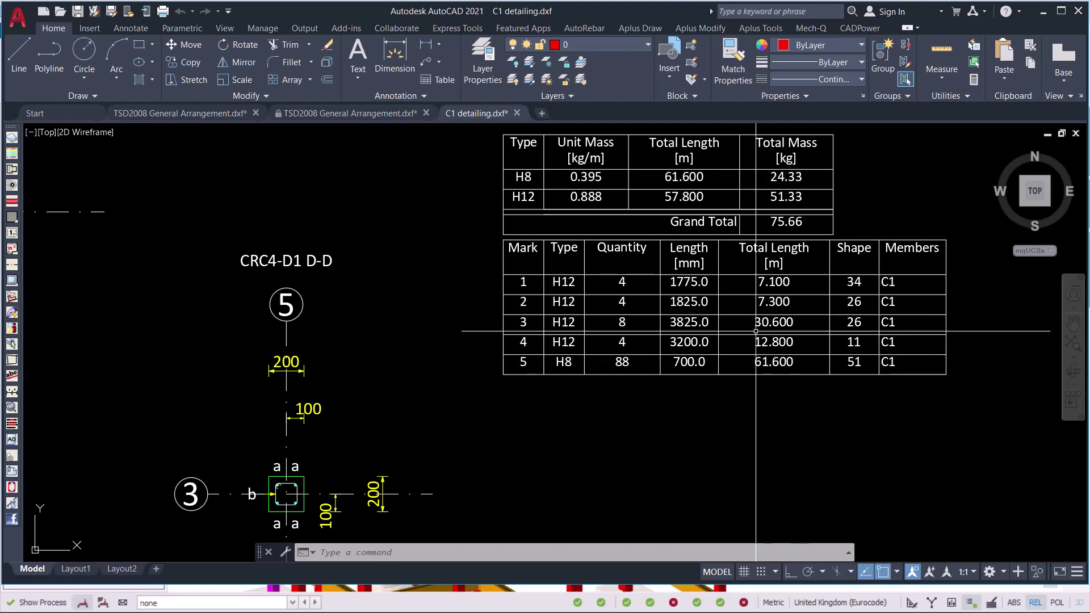
{"action": "scroll", "coordinate": [789, 363], "scroll_direction": "up", "scroll_amount": 2}
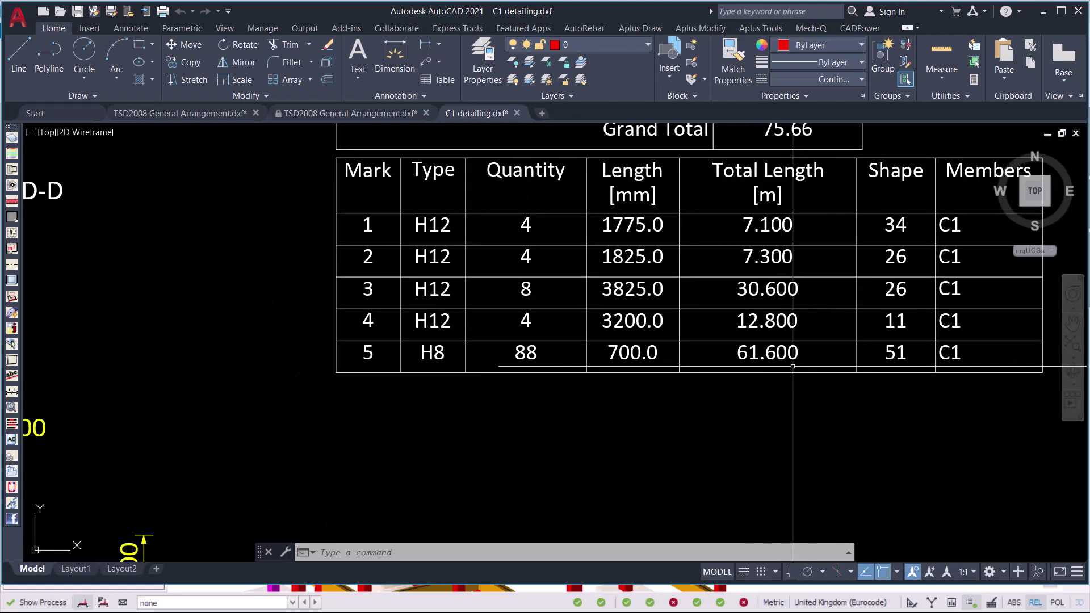
{"action": "scroll", "coordinate": [792, 366], "scroll_direction": "down", "scroll_amount": 5}
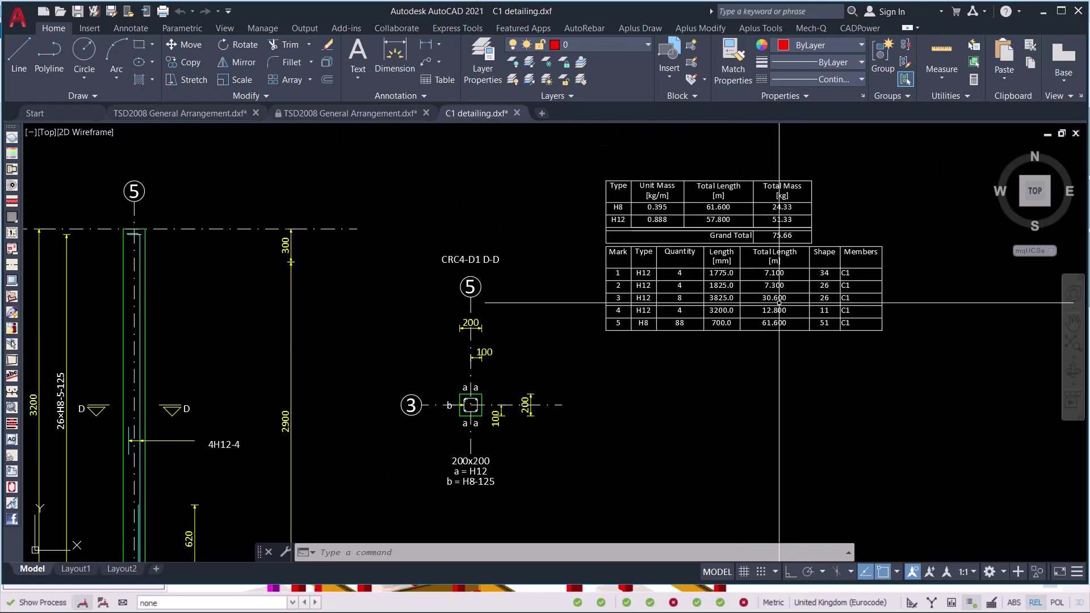
{"action": "scroll", "coordinate": [579, 387], "scroll_direction": "up", "scroll_amount": 4}
{"action": "scroll", "coordinate": [579, 388], "scroll_direction": "up", "scroll_amount": 2}
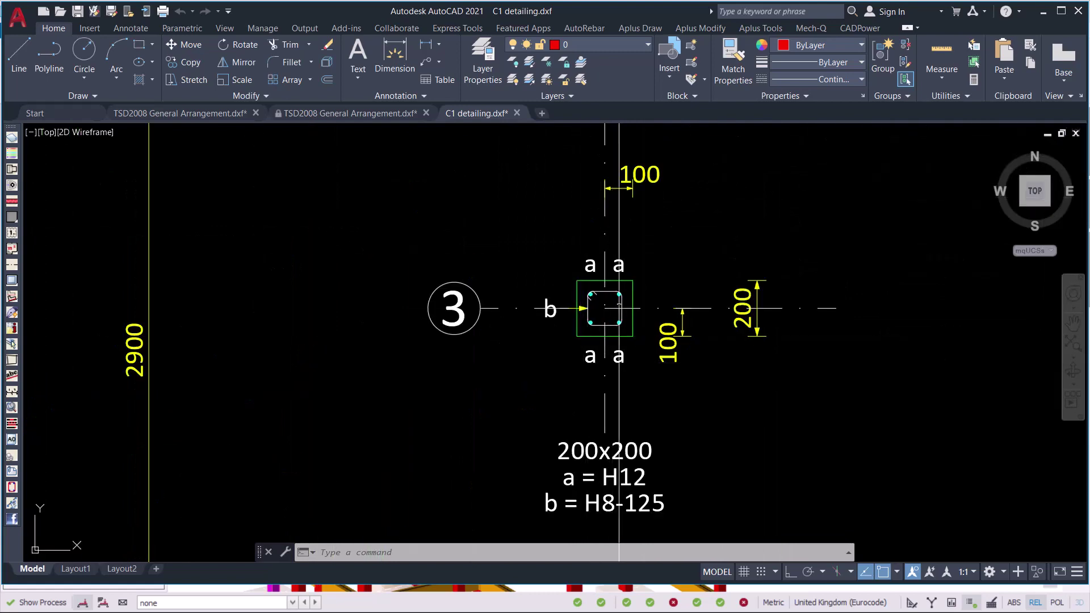
{"action": "scroll", "coordinate": [600, 299], "scroll_direction": "up", "scroll_amount": 4}
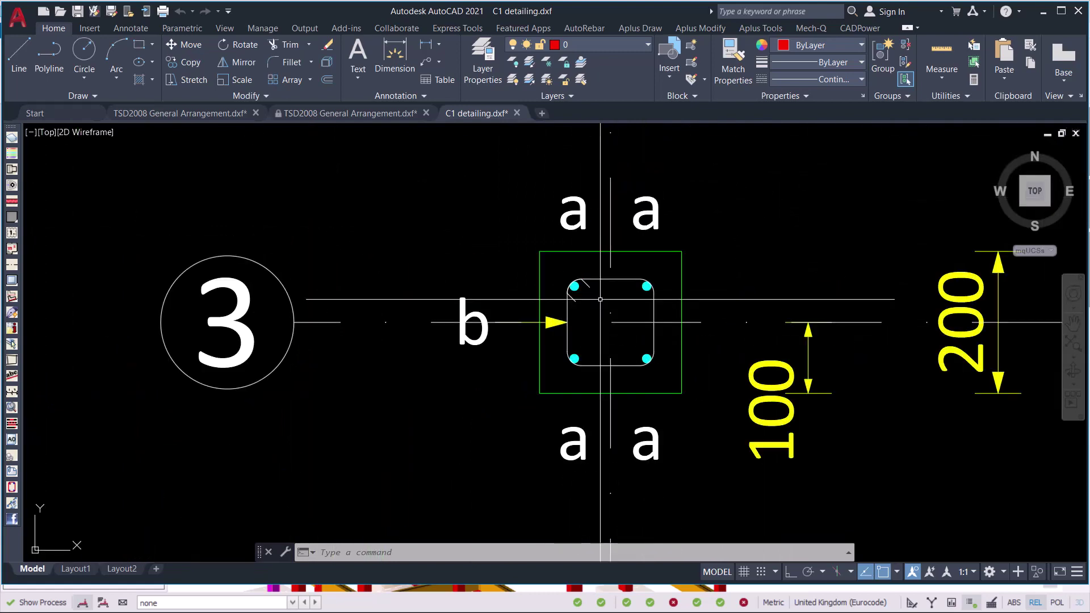
{"action": "scroll", "coordinate": [600, 299], "scroll_direction": "down", "scroll_amount": 6}
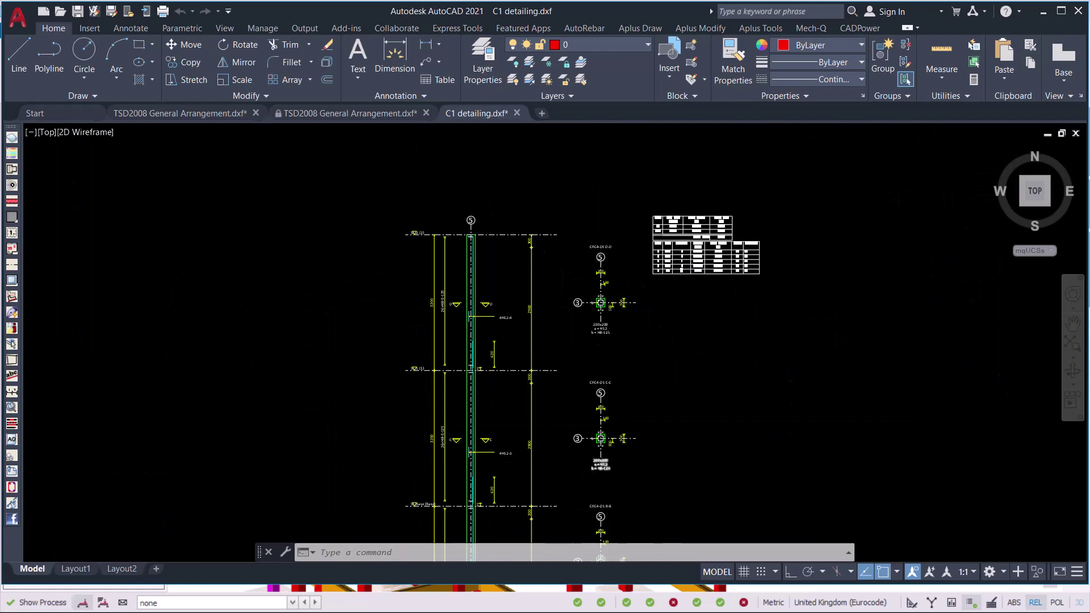
{"action": "scroll", "coordinate": [596, 444], "scroll_direction": "up", "scroll_amount": 6}
{"action": "scroll", "coordinate": [698, 352], "scroll_direction": "down", "scroll_amount": 6}
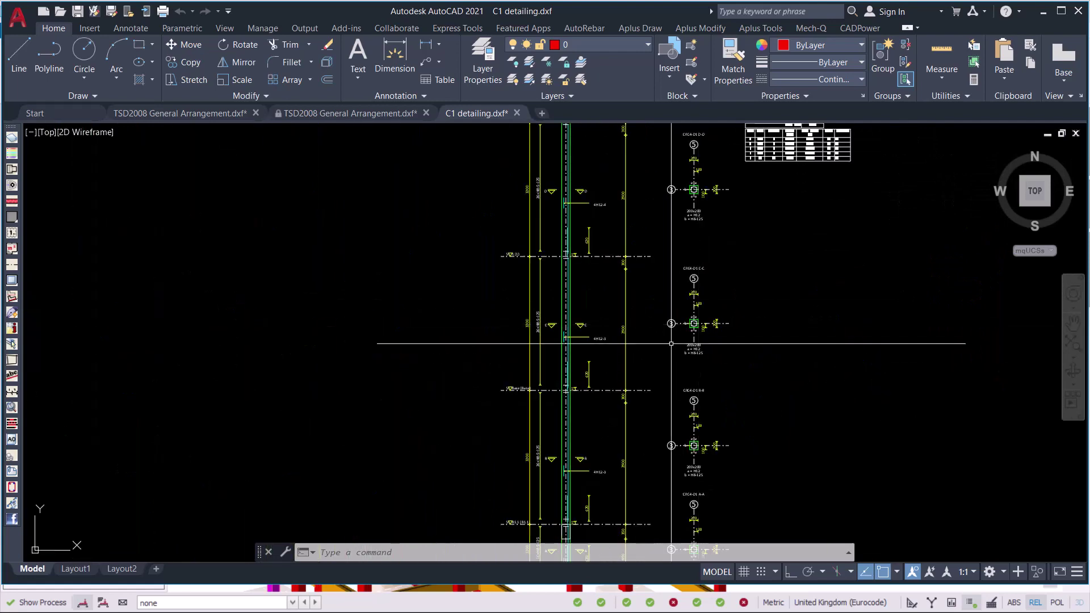
{"action": "scroll", "coordinate": [624, 375], "scroll_direction": "down", "scroll_amount": 5}
{"action": "scroll", "coordinate": [579, 451], "scroll_direction": "up", "scroll_amount": 4}
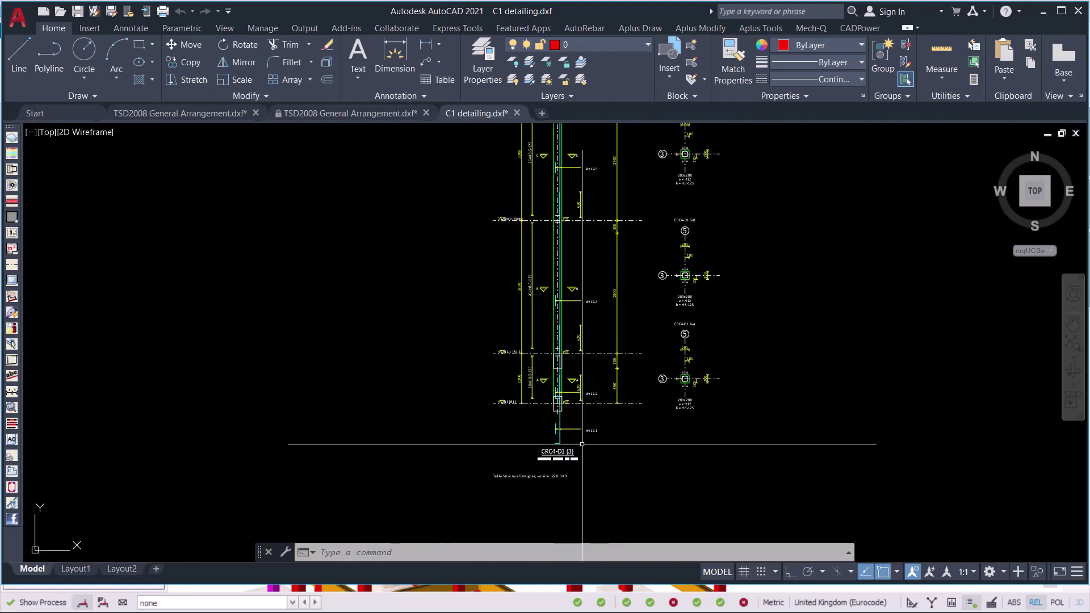
{"action": "scroll", "coordinate": [570, 291], "scroll_direction": "up", "scroll_amount": 5}
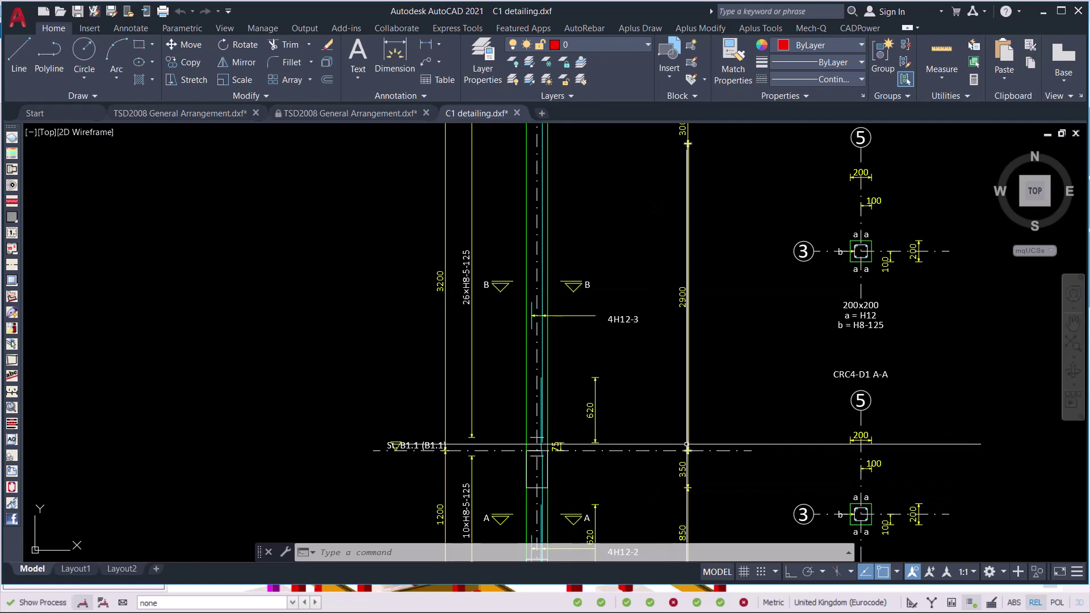
Step: Switch back to the Tekla Structural Designer window from the taskbar
{"action": "key", "text": "super"}
{"action": "mouse_move", "coordinate": [734, 601]}
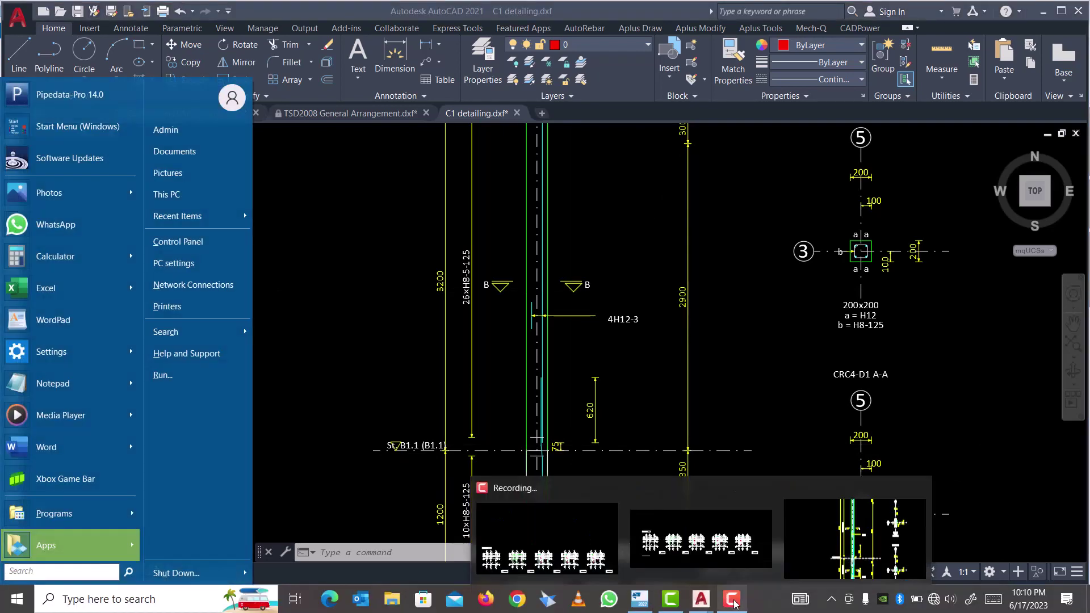
{"action": "mouse_move", "coordinate": [641, 602]}
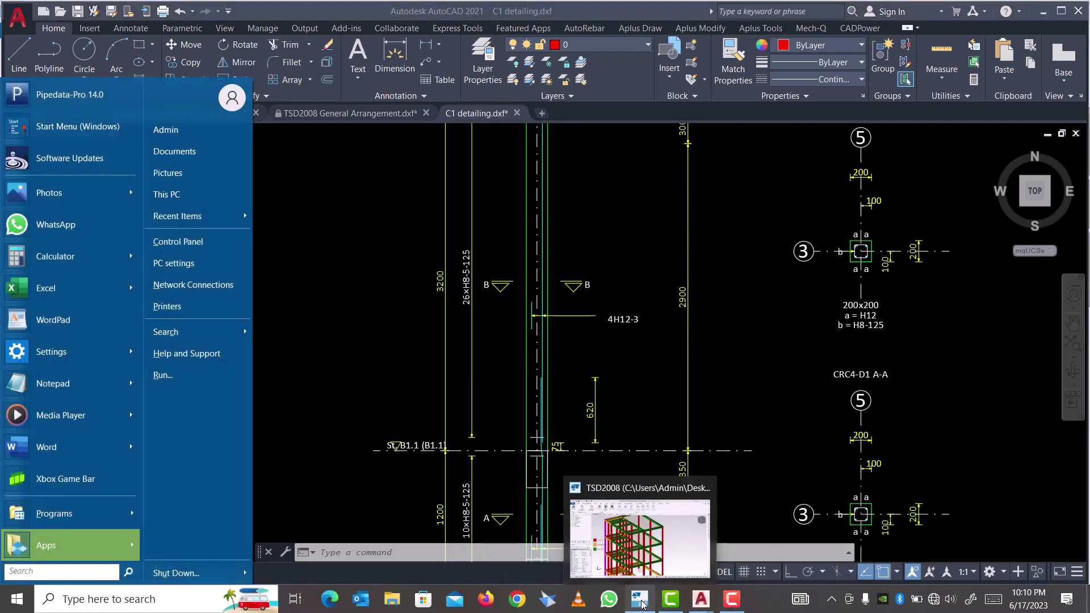
{"action": "left_click", "coordinate": [653, 536]}
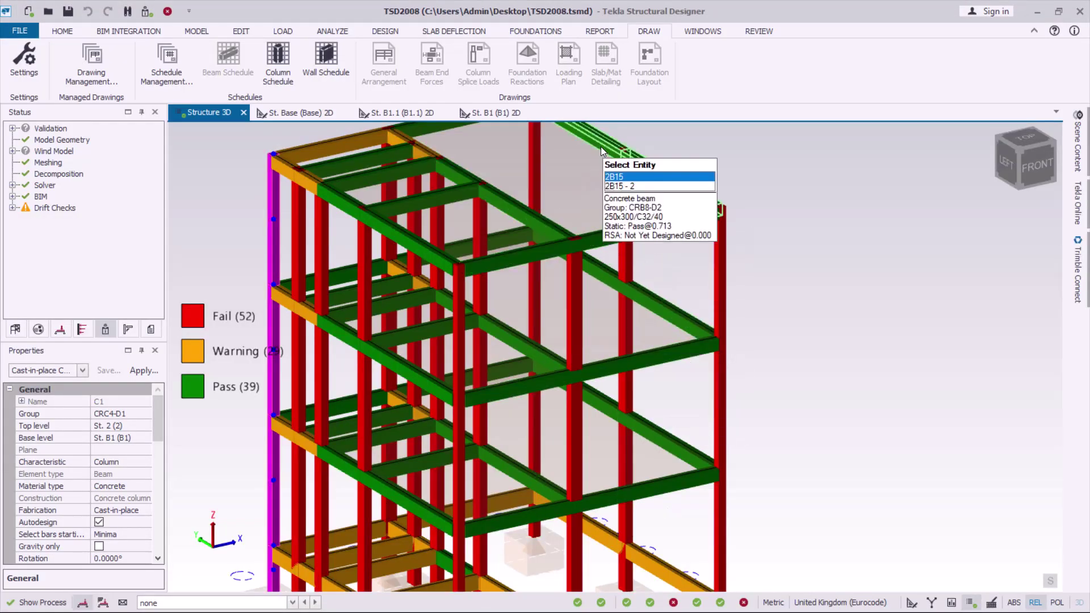
Step: Select beam 2B15 and choose Generate Drawing from its context menu
{"action": "left_click", "coordinate": [600, 146]}
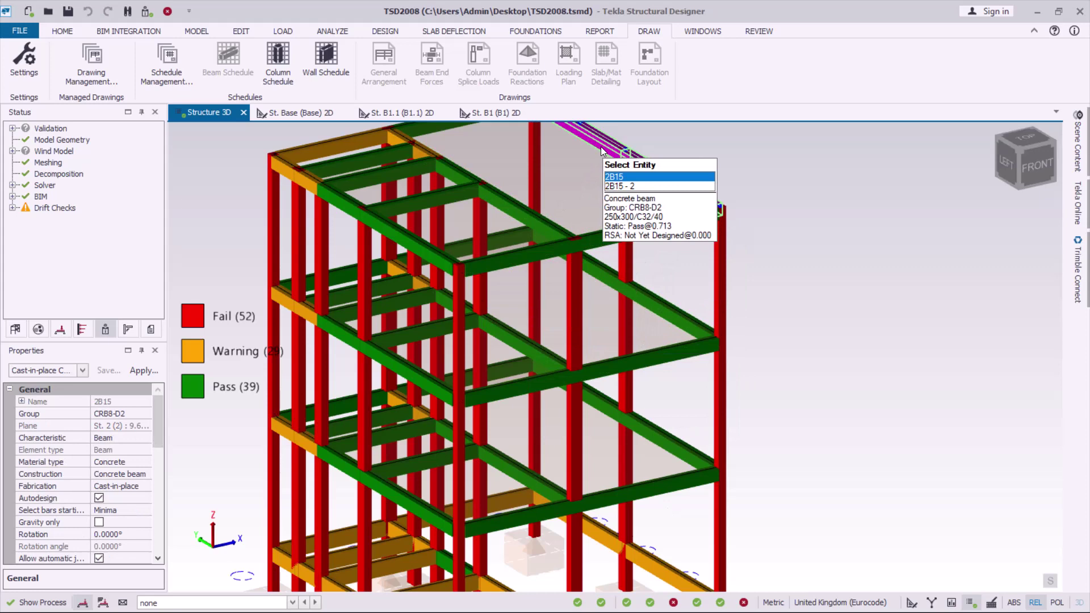
{"action": "right_click", "coordinate": [601, 146]}
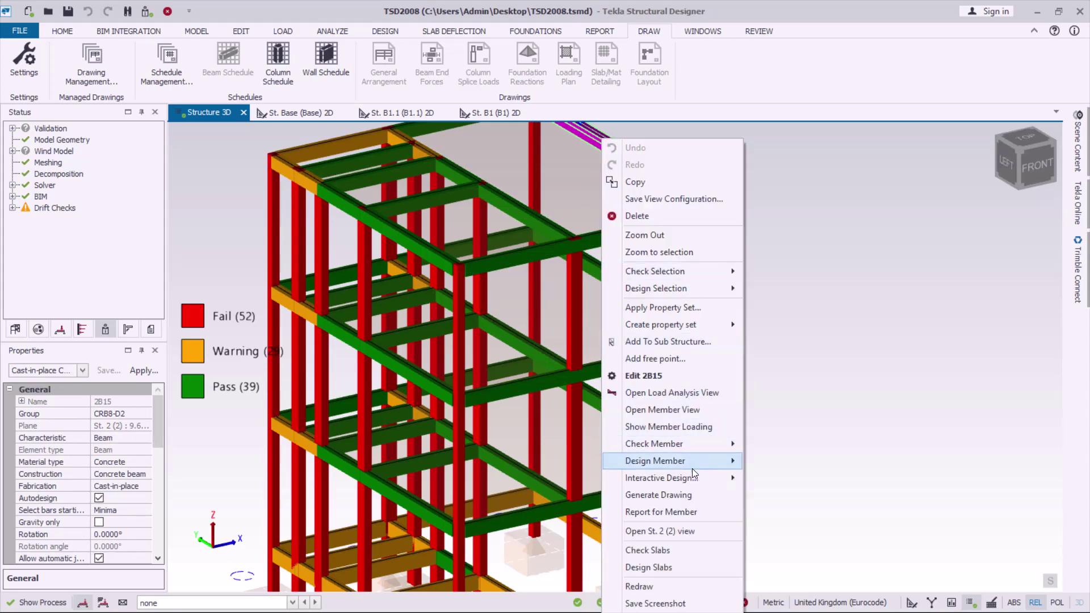
{"action": "left_click", "coordinate": [685, 497]}
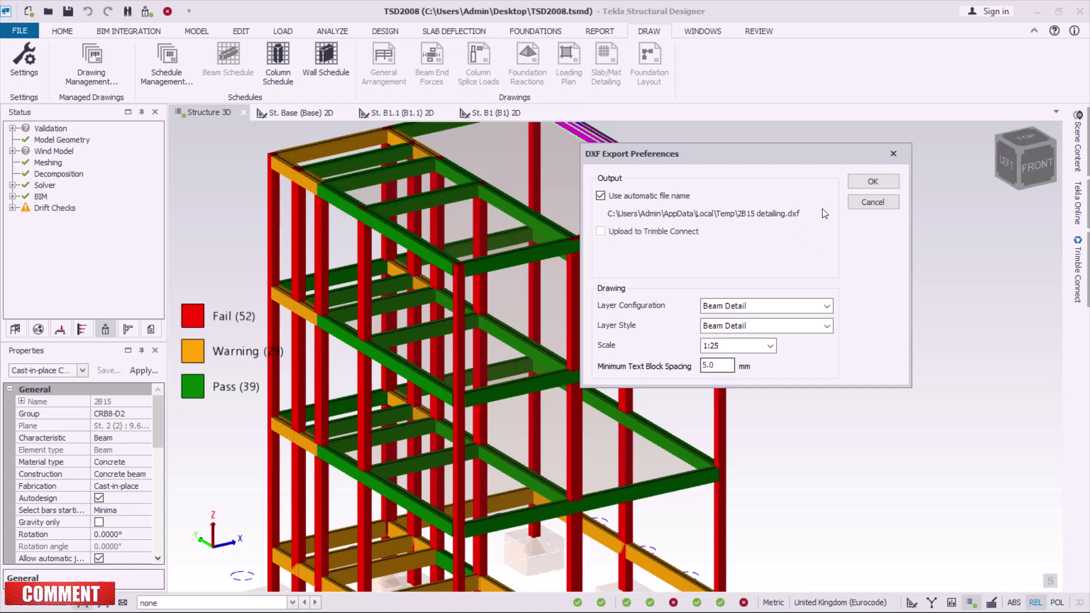
Step: Accept the Beam Detail layers at 1:25 and export 2B15 detailing.dxf
{"action": "left_click", "coordinate": [872, 182]}
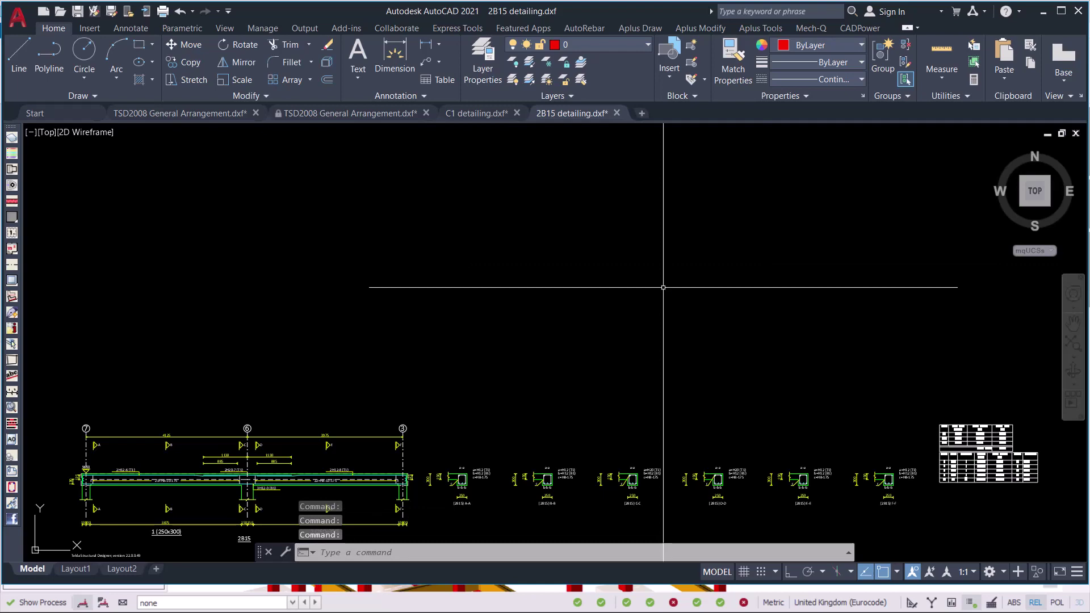
{"action": "scroll", "coordinate": [615, 302], "scroll_direction": "down", "scroll_amount": 2}
{"action": "scroll", "coordinate": [319, 435], "scroll_direction": "up", "scroll_amount": 6}
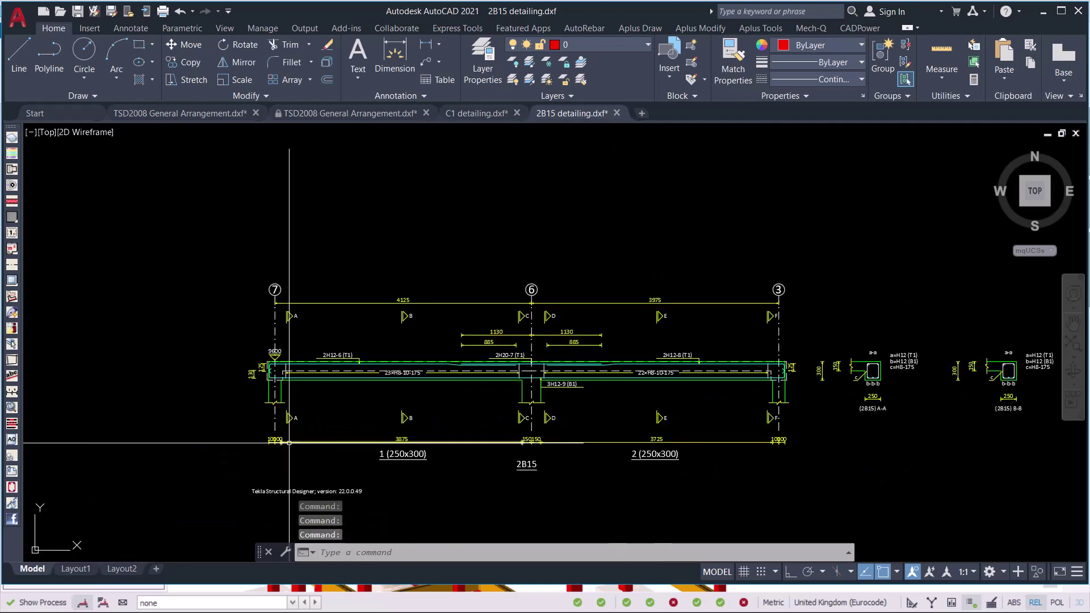
{"action": "mouse_move", "coordinate": [815, 336]}
{"action": "middle_mouse_down"}
{"action": "mouse_move", "coordinate": [631, 371]}
{"action": "mouse_move", "coordinate": [644, 390]}
{"action": "middle_mouse_up"}
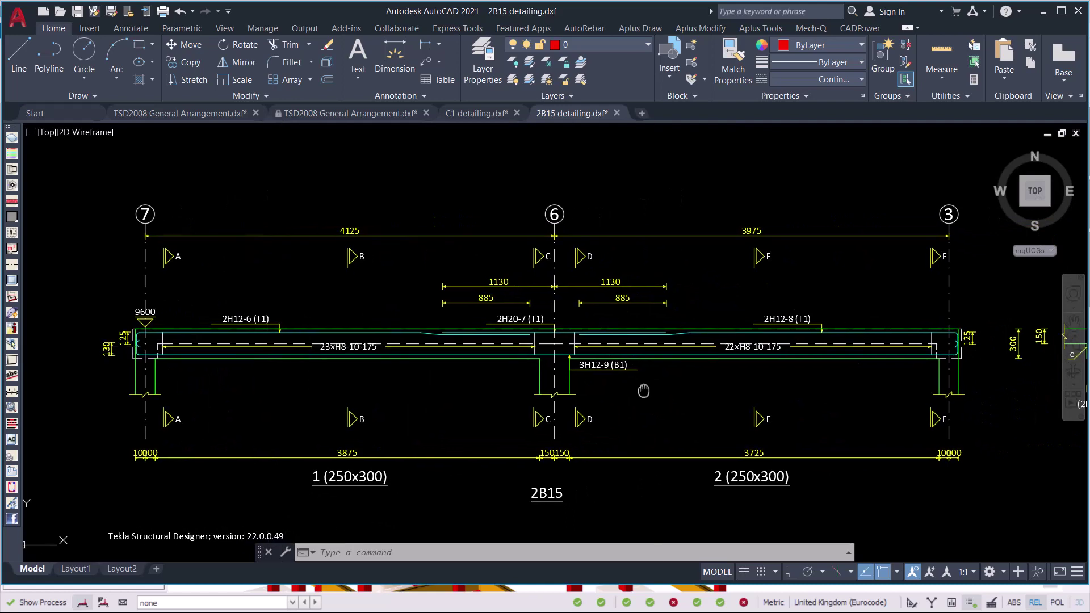
{"action": "middle_click_drag", "start_coordinate": [857, 383], "coordinate": [527, 339]}
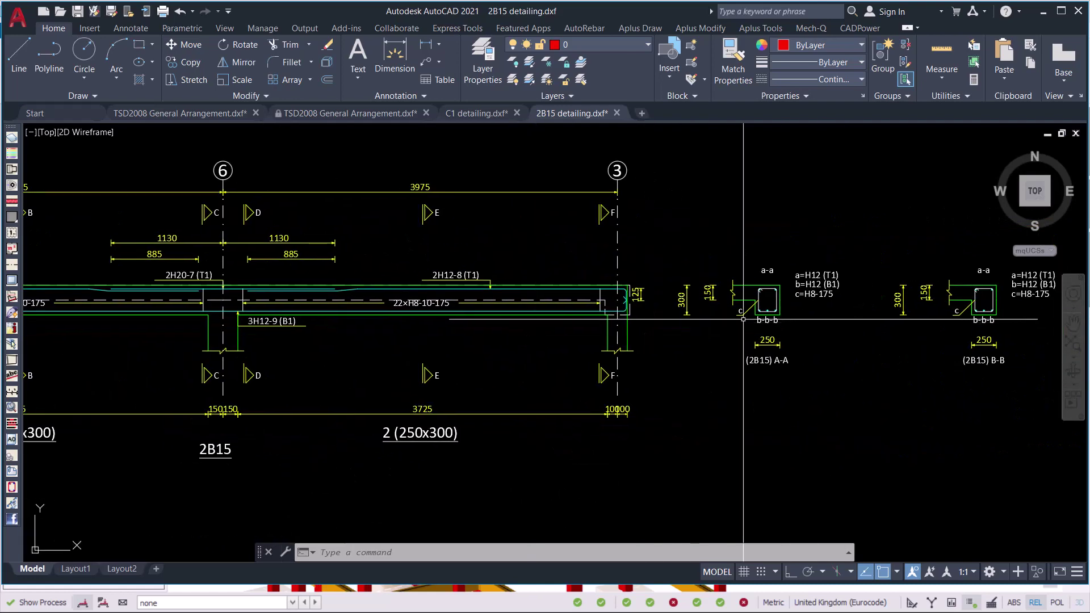
{"action": "scroll", "coordinate": [756, 329], "scroll_direction": "up", "scroll_amount": 6}
{"action": "scroll", "coordinate": [583, 328], "scroll_direction": "down", "scroll_amount": 6}
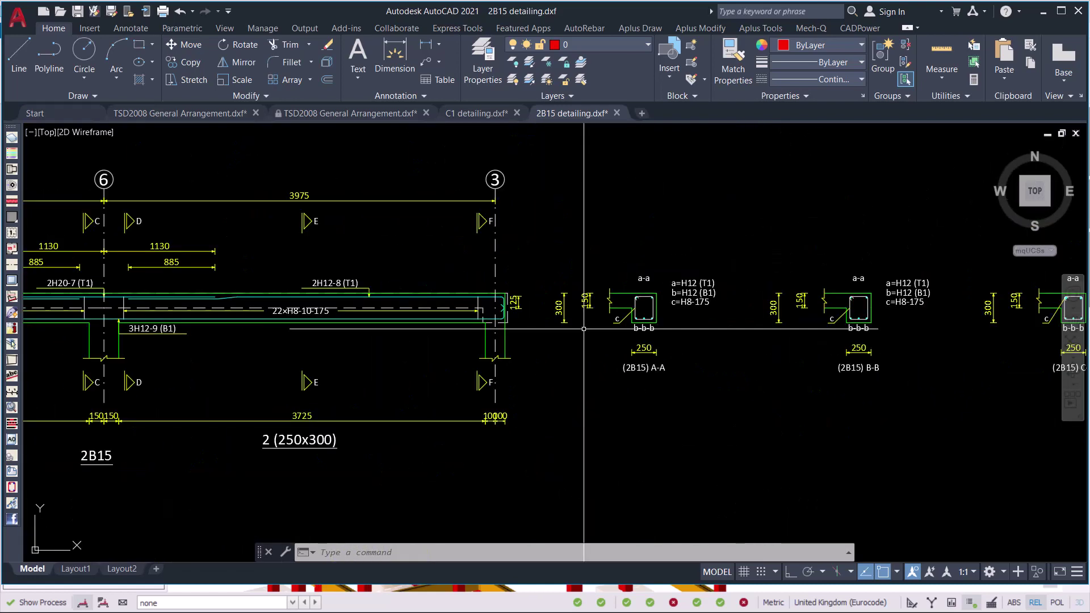
{"action": "scroll", "coordinate": [584, 328], "scroll_direction": "down", "scroll_amount": 2}
{"action": "middle_click_drag", "start_coordinate": [693, 334], "coordinate": [626, 334]}
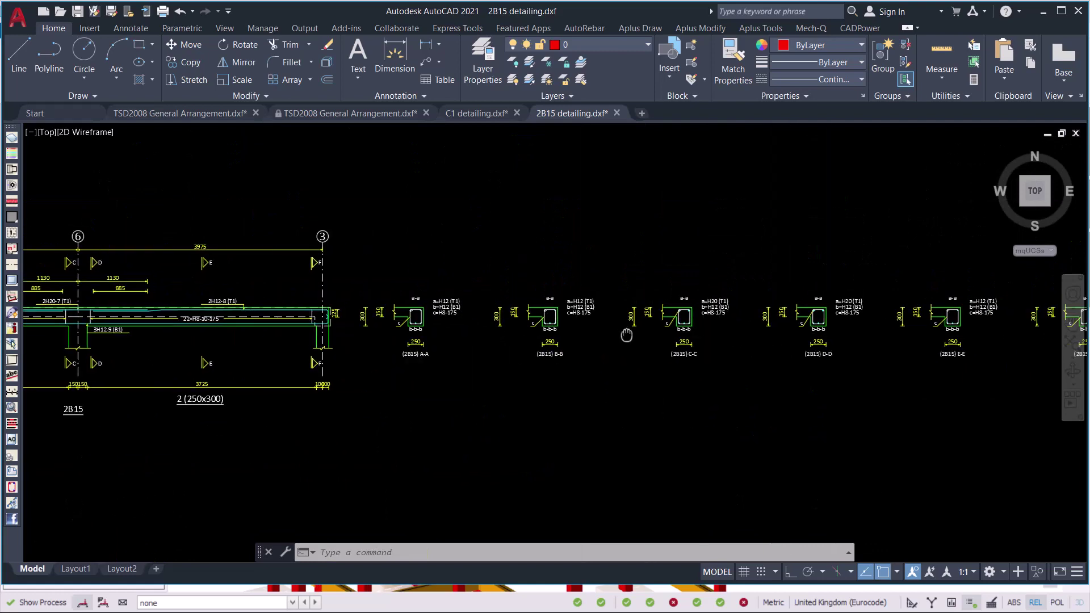
{"action": "scroll", "coordinate": [710, 309], "scroll_direction": "up", "scroll_amount": 3}
{"action": "scroll", "coordinate": [755, 334], "scroll_direction": "down", "scroll_amount": 4}
{"action": "scroll", "coordinate": [933, 307], "scroll_direction": "up", "scroll_amount": 4}
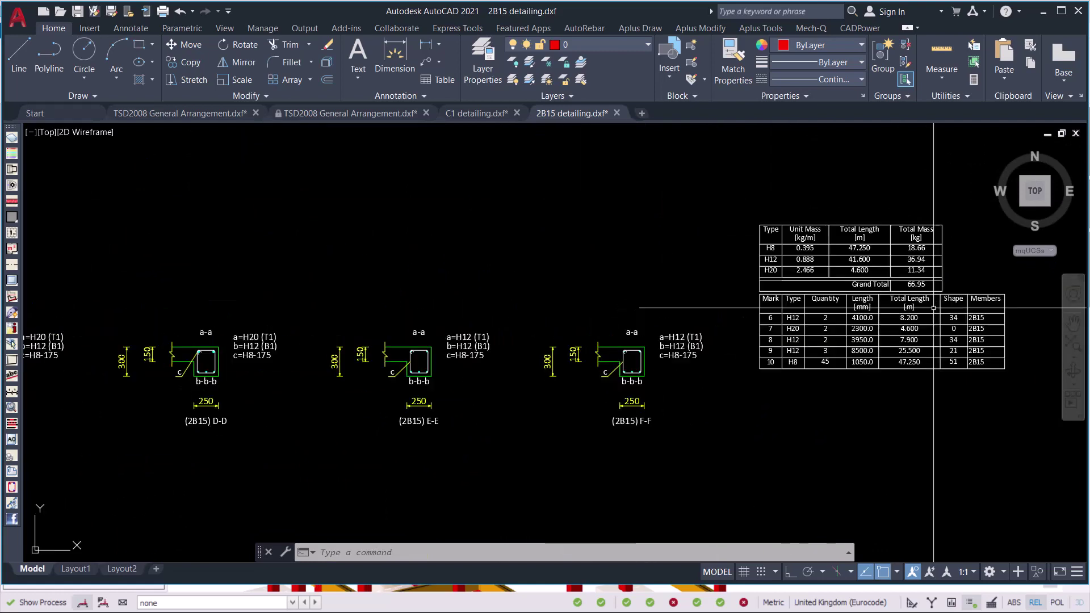
{"action": "scroll", "coordinate": [933, 308], "scroll_direction": "up", "scroll_amount": 4}
{"action": "scroll", "coordinate": [751, 322], "scroll_direction": "down", "scroll_amount": 2}
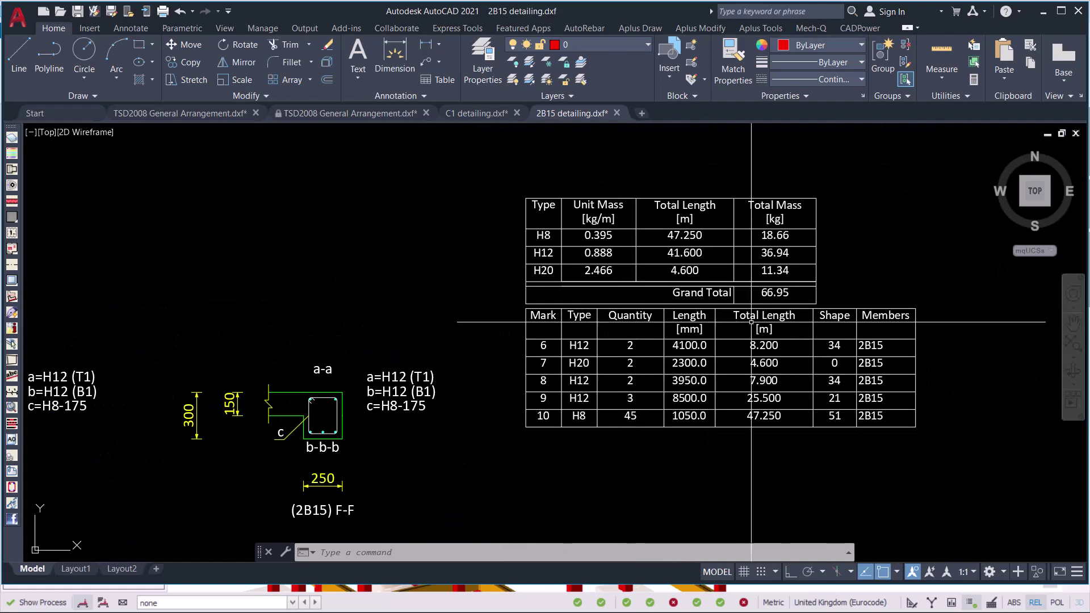
{"action": "scroll", "coordinate": [709, 250], "scroll_direction": "up", "scroll_amount": 2}
{"action": "scroll", "coordinate": [630, 267], "scroll_direction": "down", "scroll_amount": 2}
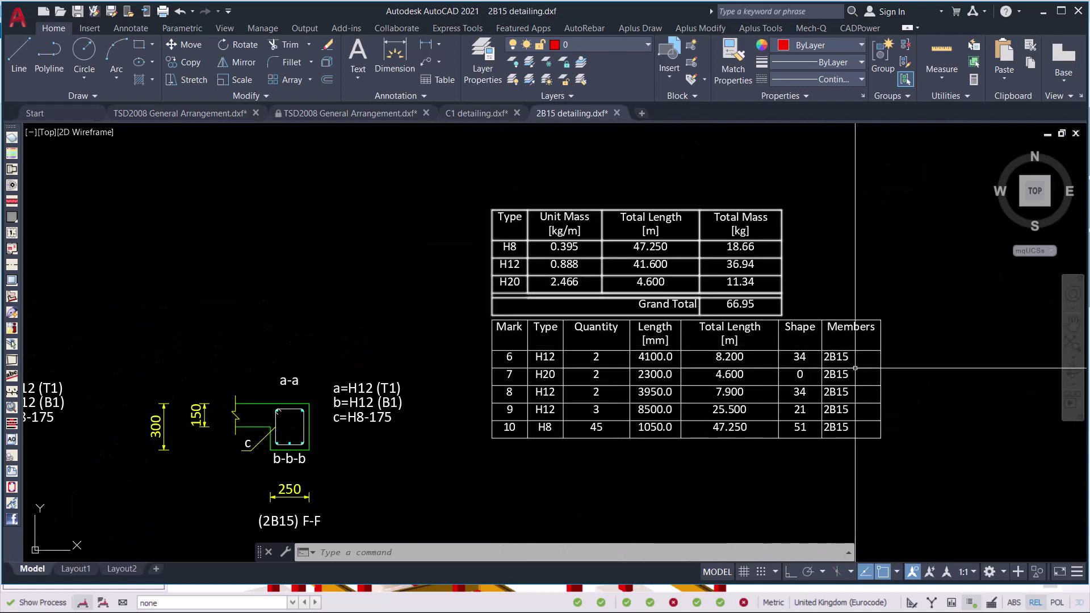
{"action": "scroll", "coordinate": [786, 353], "scroll_direction": "up", "scroll_amount": 5}
{"action": "scroll", "coordinate": [786, 353], "scroll_direction": "down", "scroll_amount": 5}
{"action": "scroll", "coordinate": [642, 360], "scroll_direction": "down", "scroll_amount": 6}
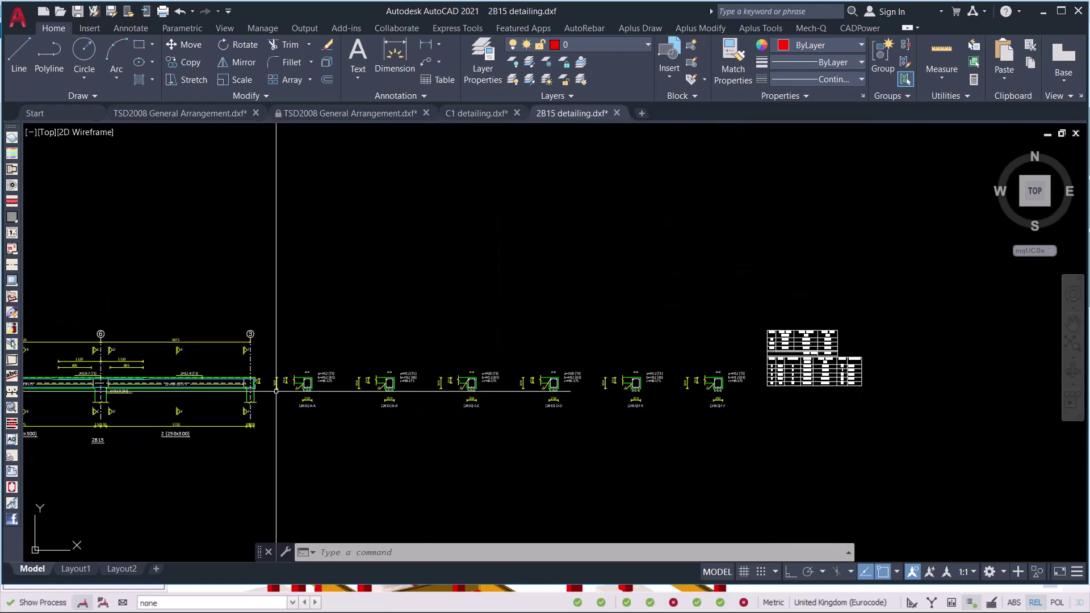
{"action": "middle_click_drag", "start_coordinate": [275, 377], "coordinate": [772, 318]}
{"action": "scroll", "coordinate": [817, 340], "scroll_direction": "up", "scroll_amount": 12}
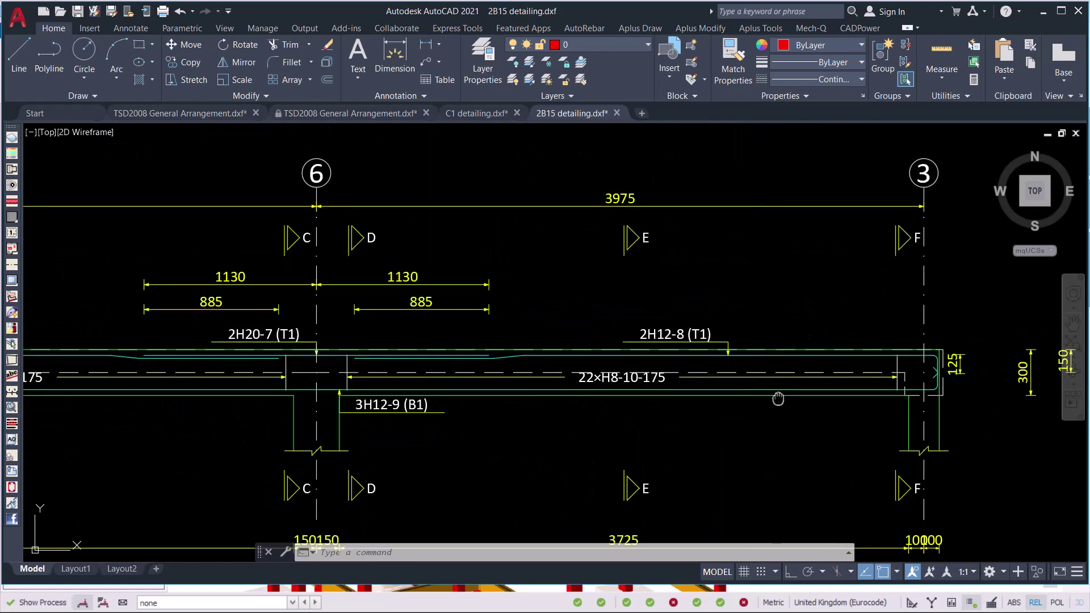
{"action": "scroll", "coordinate": [761, 360], "scroll_direction": "up", "scroll_amount": 1}
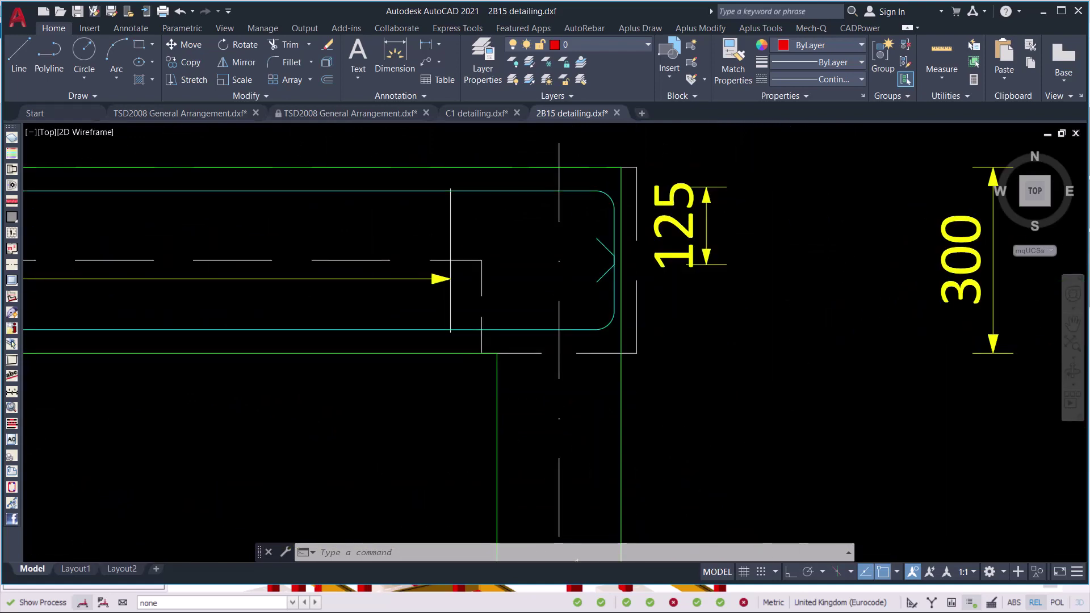
{"action": "scroll", "coordinate": [810, 367], "scroll_direction": "down", "scroll_amount": 11}
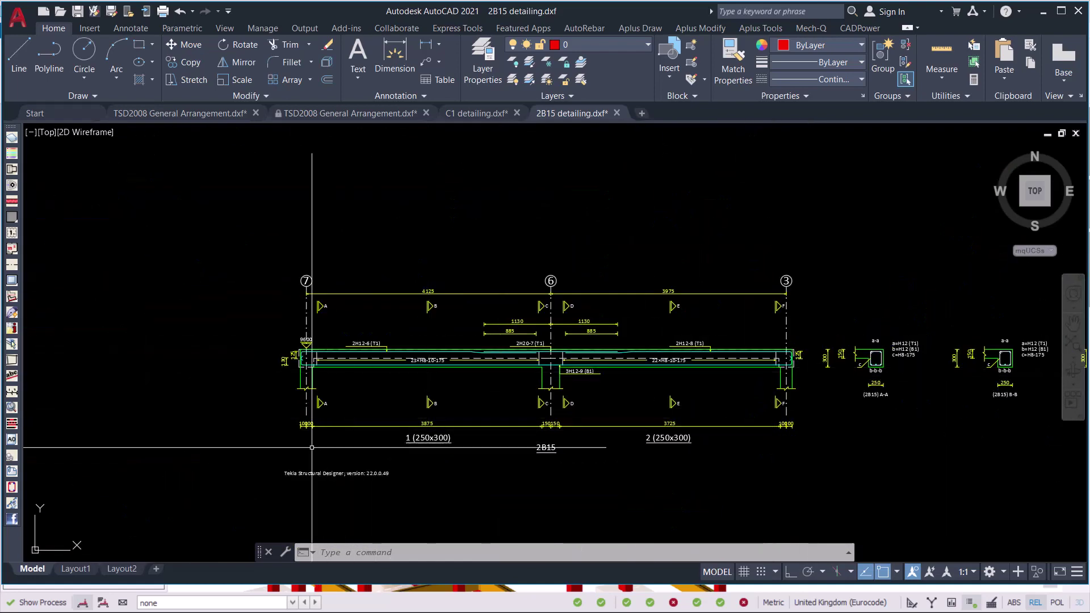
{"action": "scroll", "coordinate": [318, 433], "scroll_direction": "up", "scroll_amount": 4}
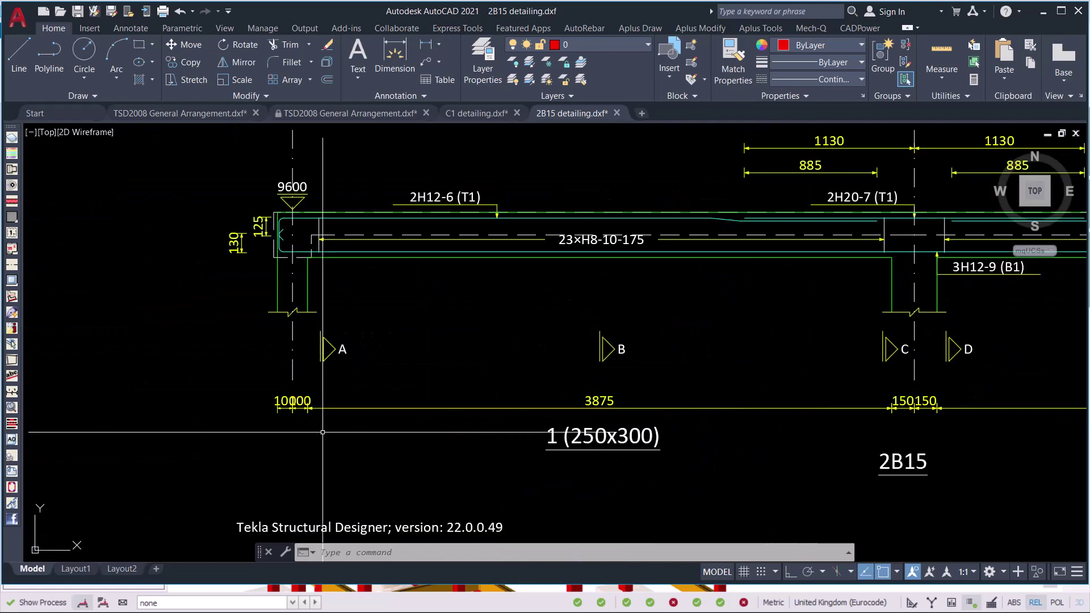